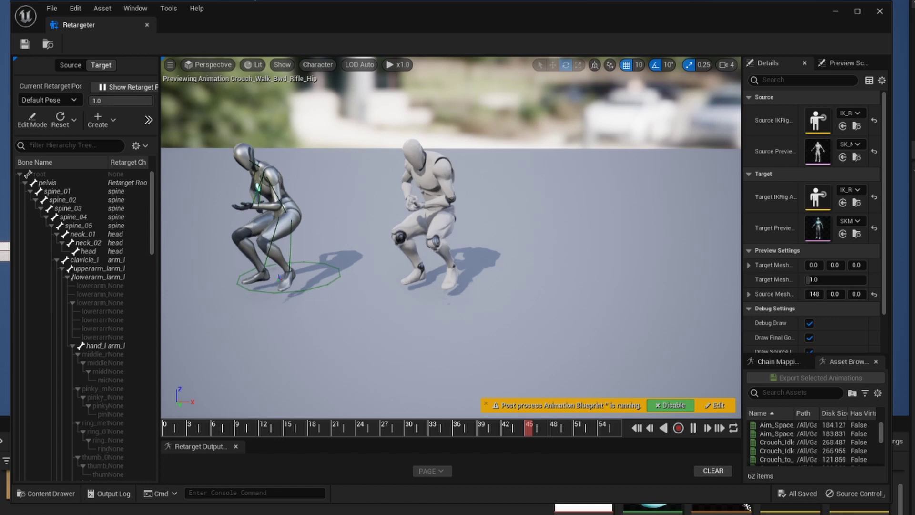
- Preview a Crouch_Walk rifle animation from the Asset Browser on both mannequins
scroll(810, 444, "down", 5)
left_click(802, 450)
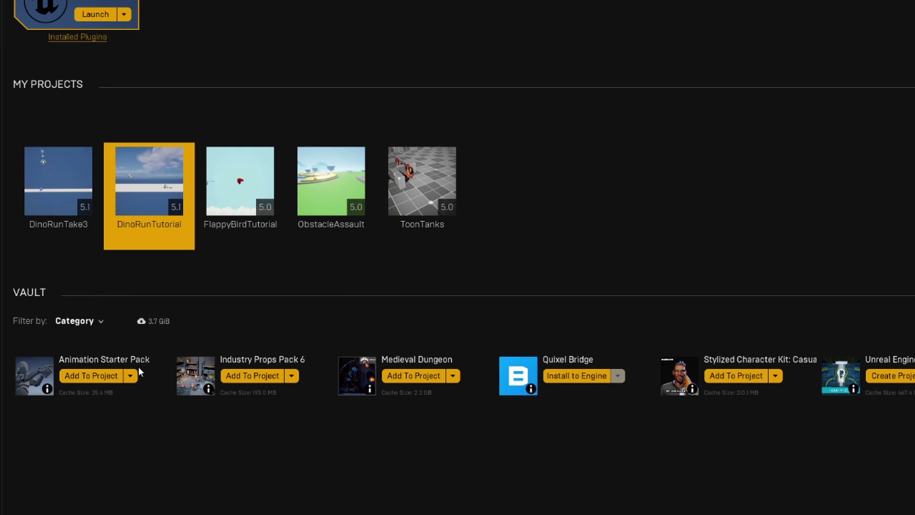
- Add the Vault's Animation Starter Pack to the DinoRunTutorial project
left_click(87, 379)
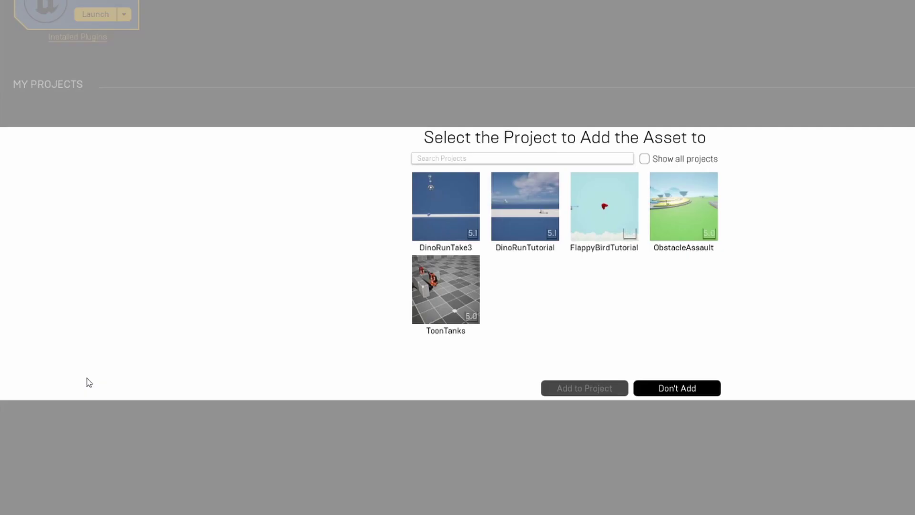
left_click(534, 220)
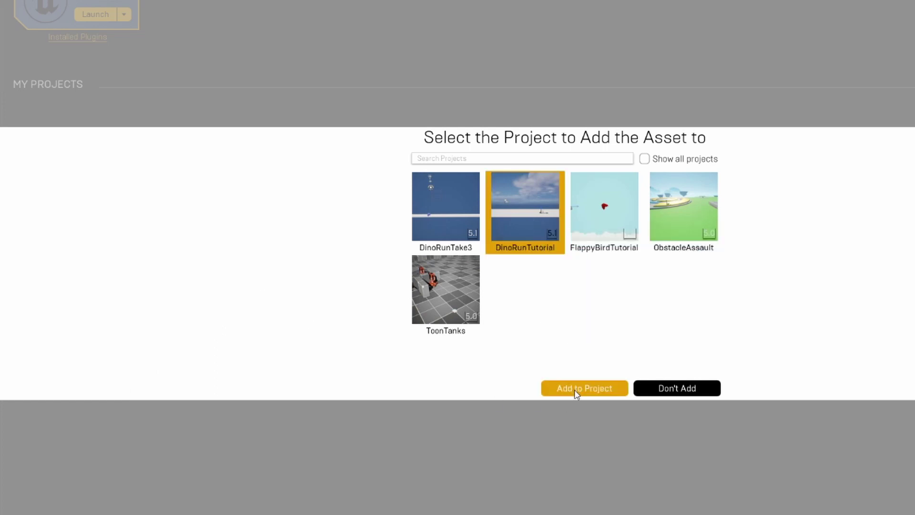
left_click(575, 389)
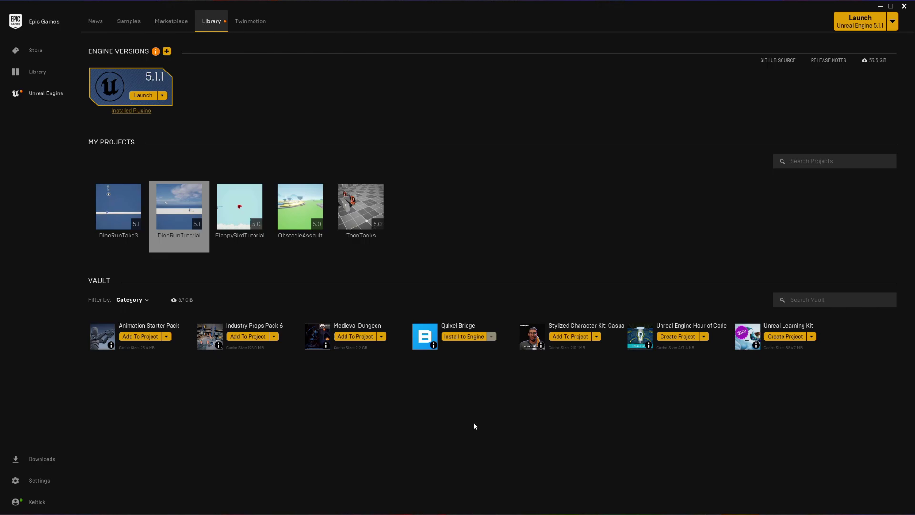
left_click(880, 6)
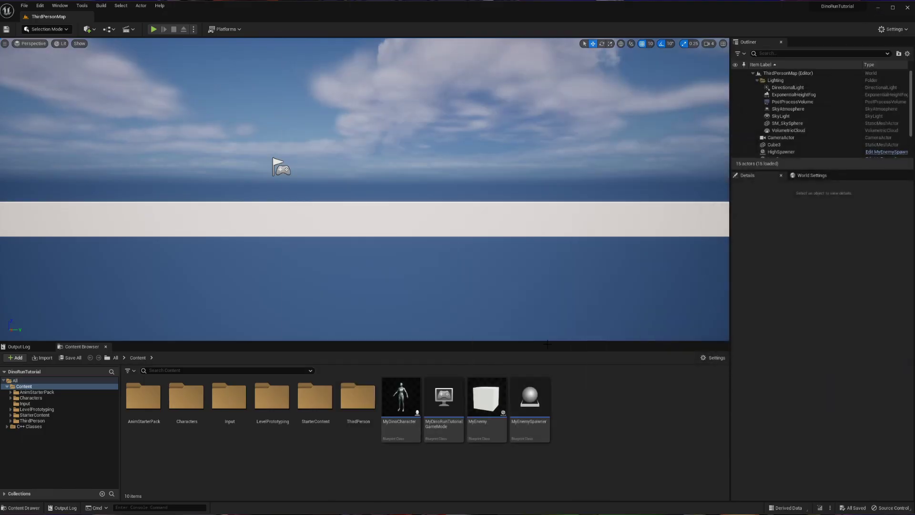
double_click(144, 419)
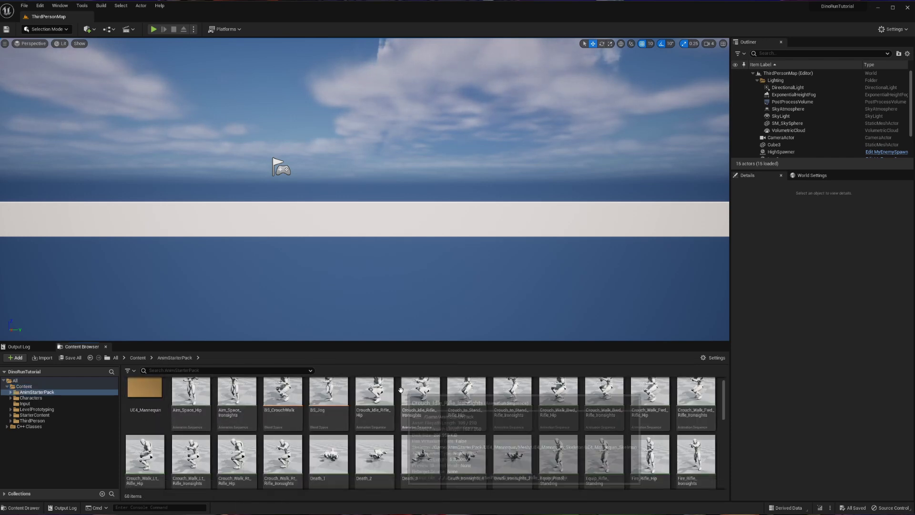
scroll(387, 431, "down", 1)
scroll(387, 430, "down", 1)
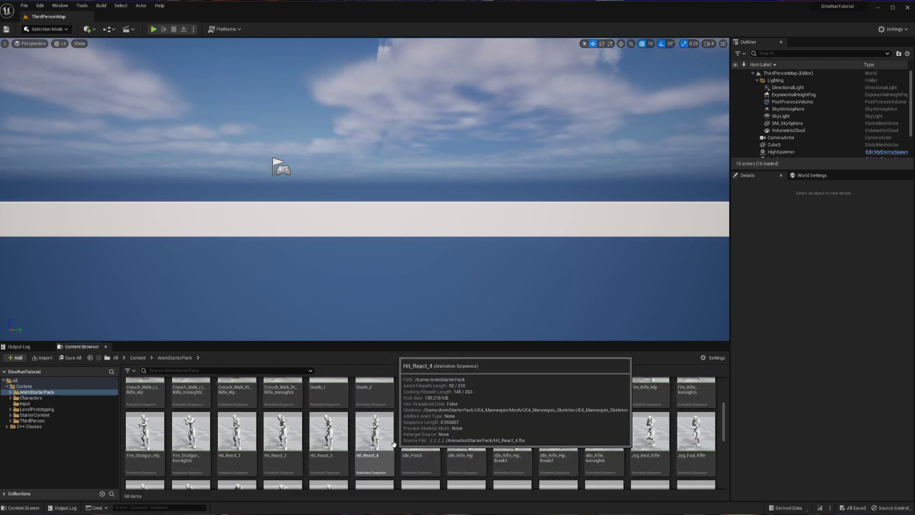
scroll(400, 465, "down", 1)
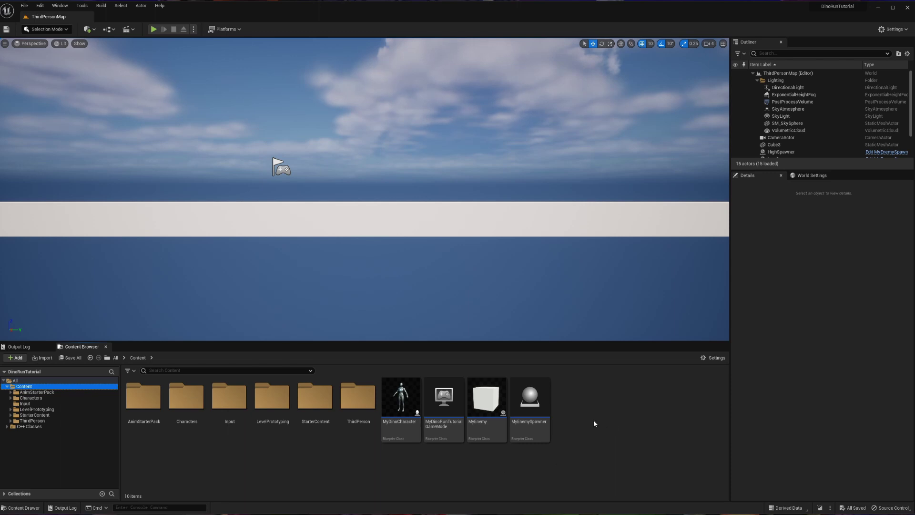
- Create a new folder named Retargetting in Content
right_click(585, 412)
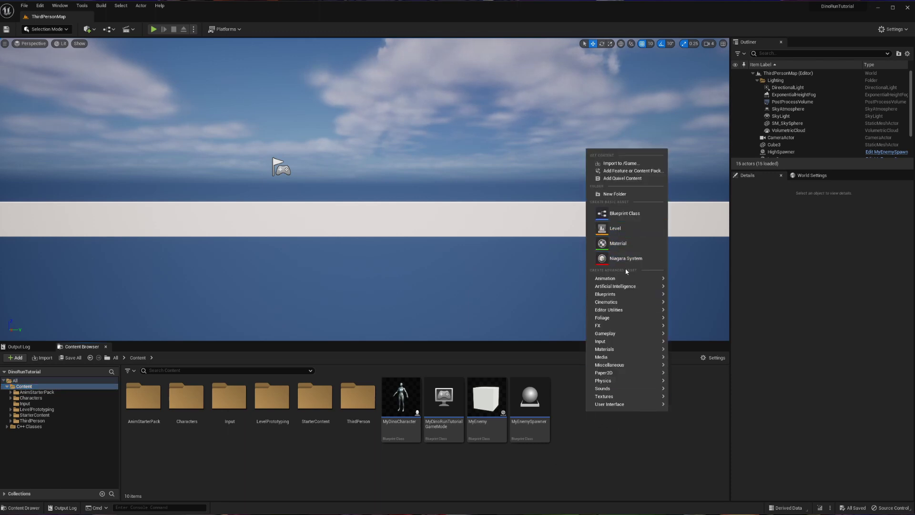
left_click(618, 193)
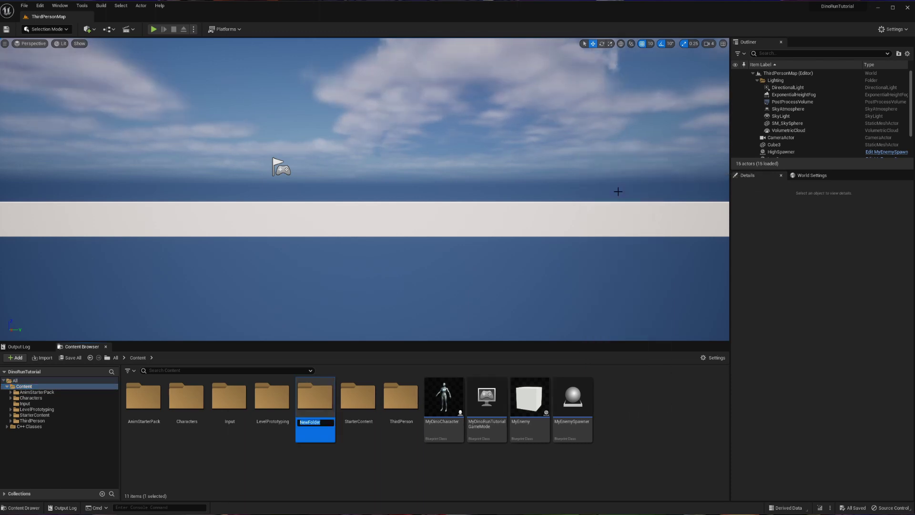
type("Retargetting")
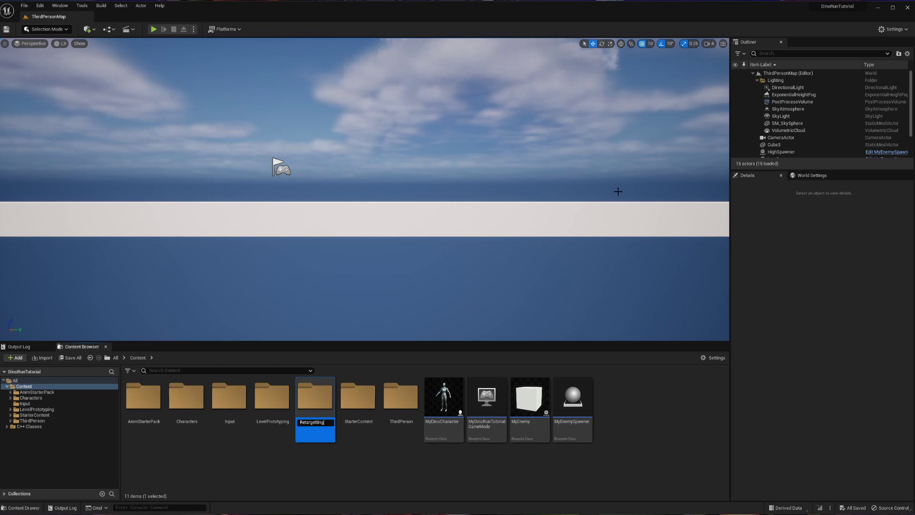
key("Return")
- Inside Retargetting, start a new IK Rig asset to bring up the skeletal mesh picker
double_click(300, 414)
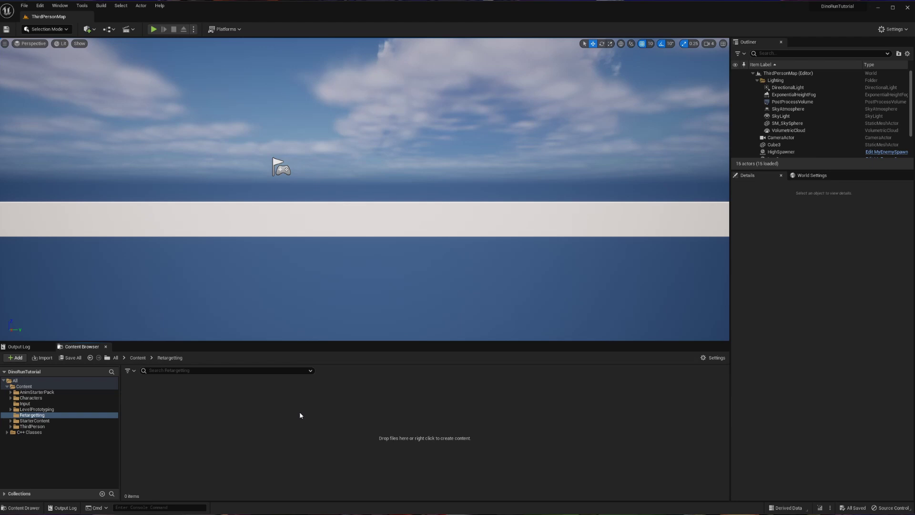
right_click(300, 415)
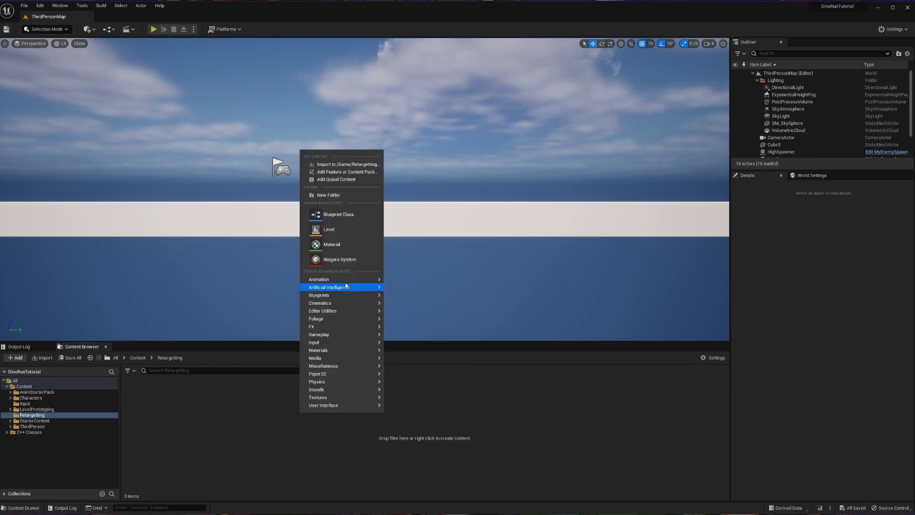
mouse_move(400, 423)
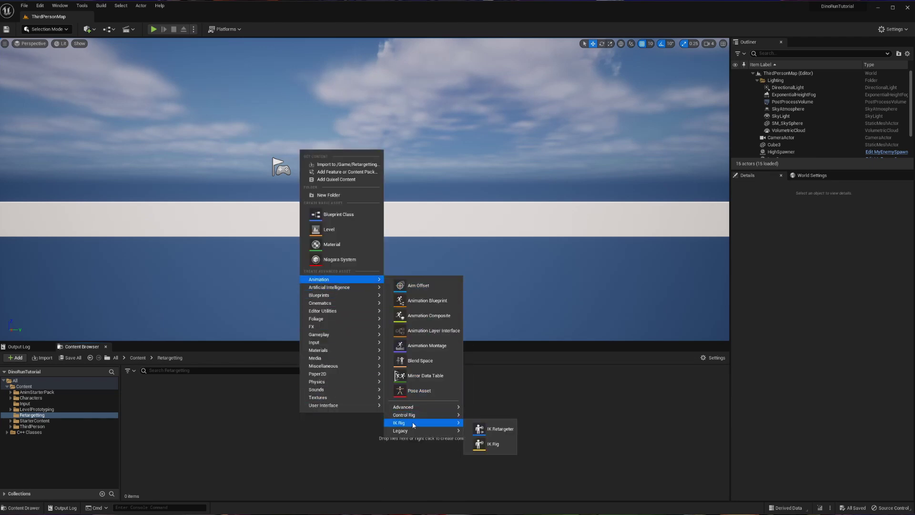
left_click(488, 445)
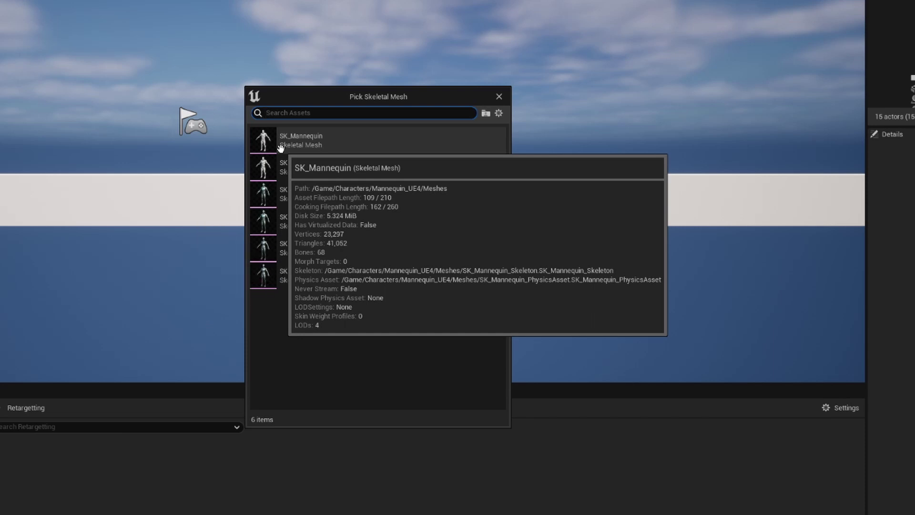
- Base the IK Rig on the AnimStarterPack SK_Mannequin and name it IK_Rig_FROM
mouse_move(289, 171)
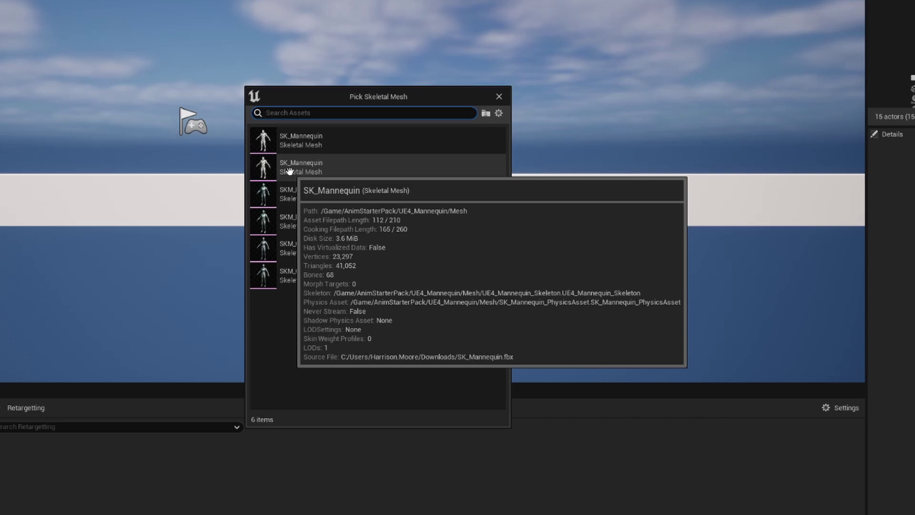
left_click(289, 171)
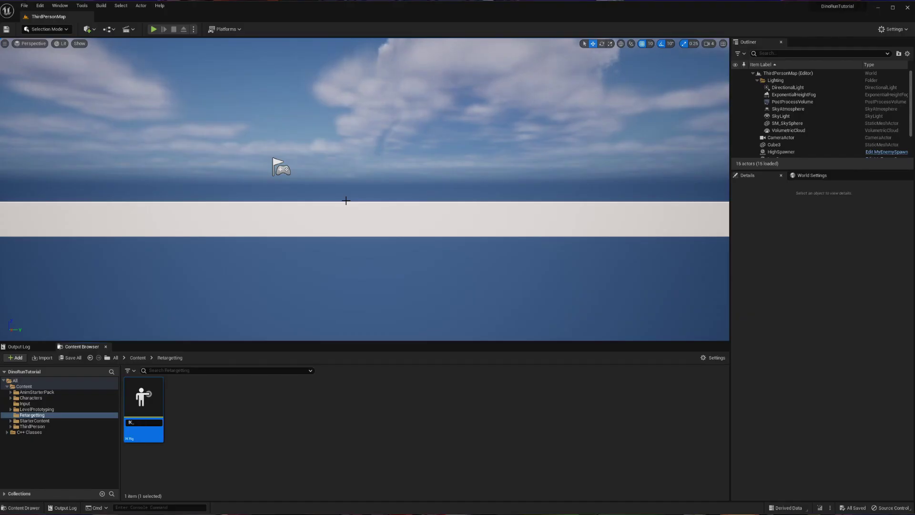
type("IK_Rig_")
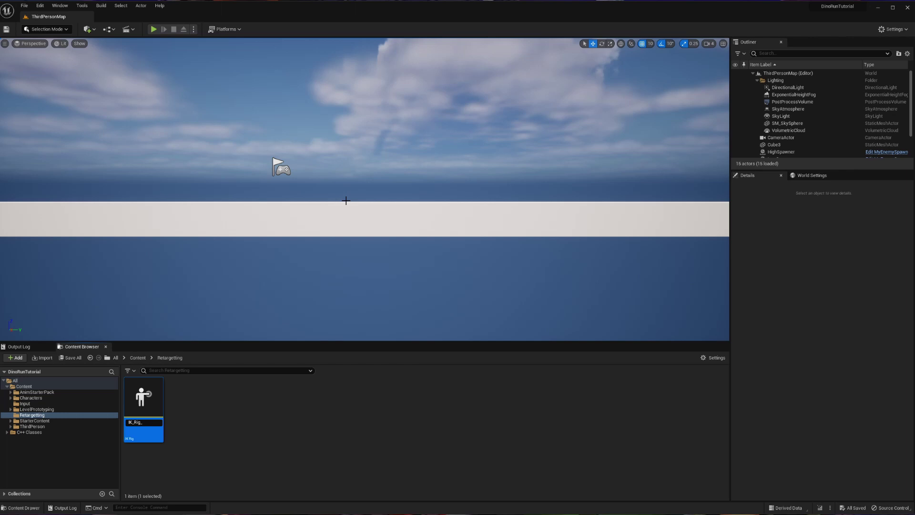
type("FROM")
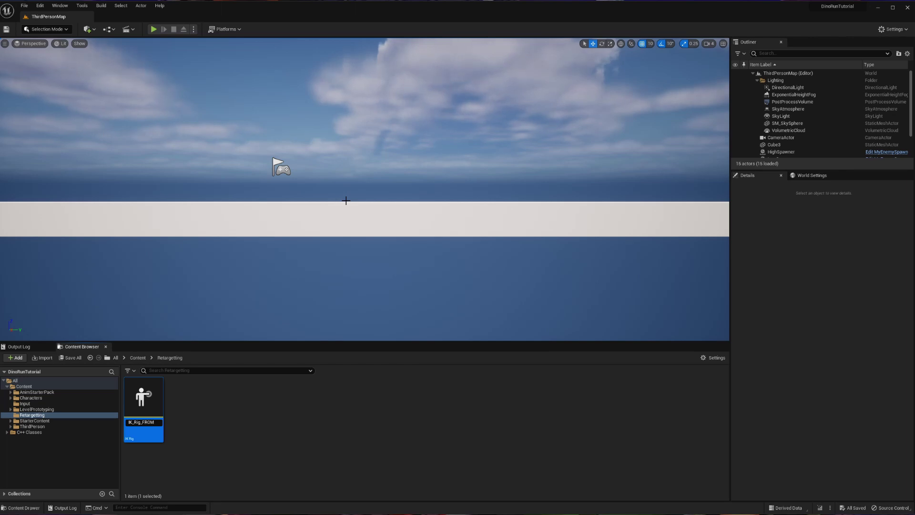
key("Return")
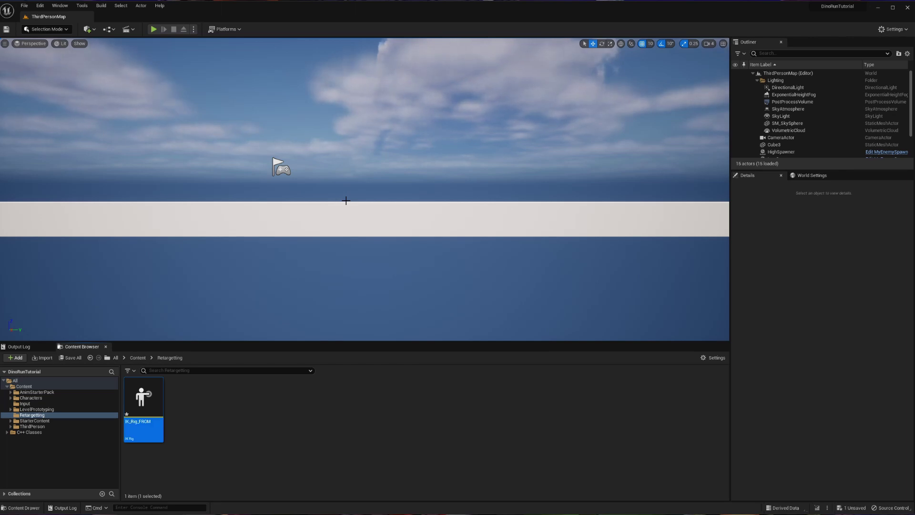
- Open IK_Rig_FROM and inspect pelvis, spine, clavicle_l, upperarm_l, lowerarm_l, hand_l and index_01_l bones
double_click(144, 403)
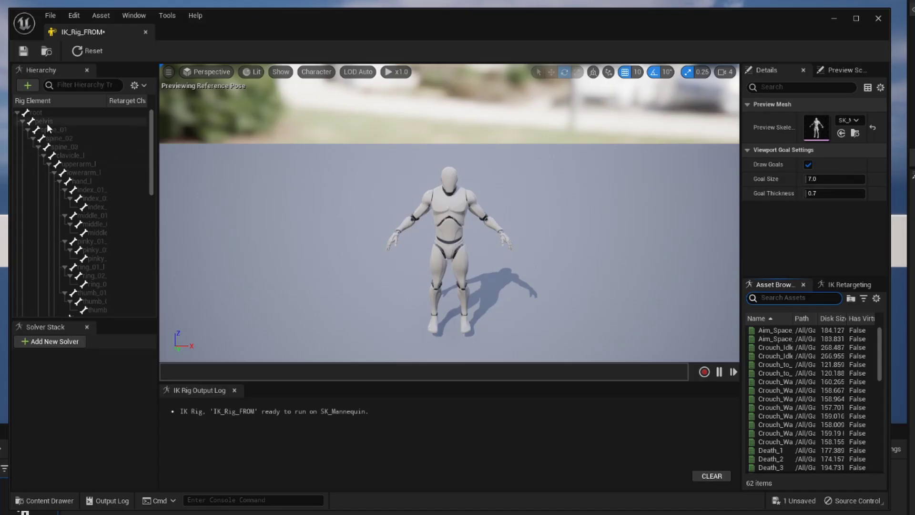
left_click(167, 139)
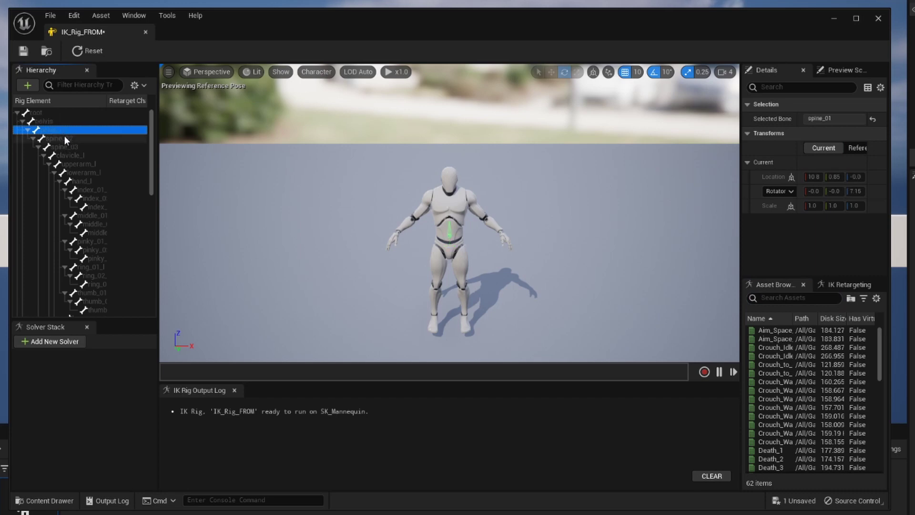
left_click(64, 137)
left_click(71, 146)
left_click(82, 156)
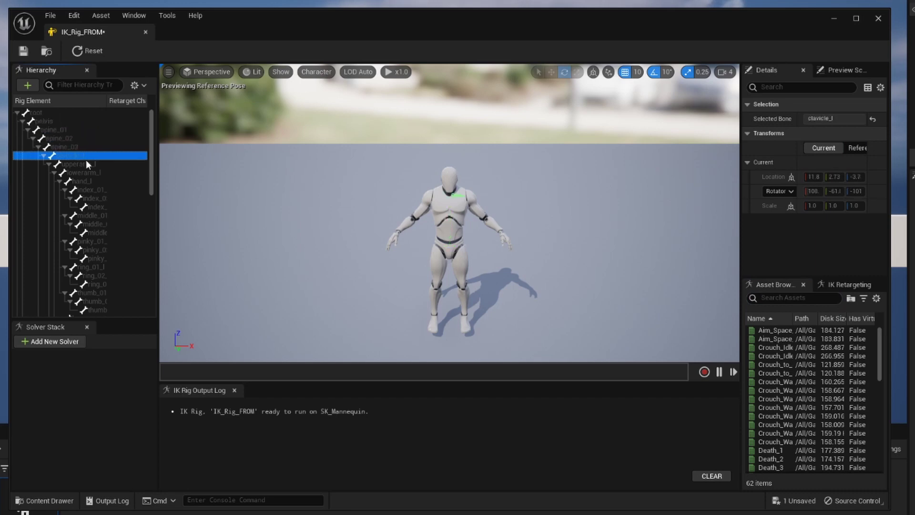
left_click(90, 165)
left_click(90, 171)
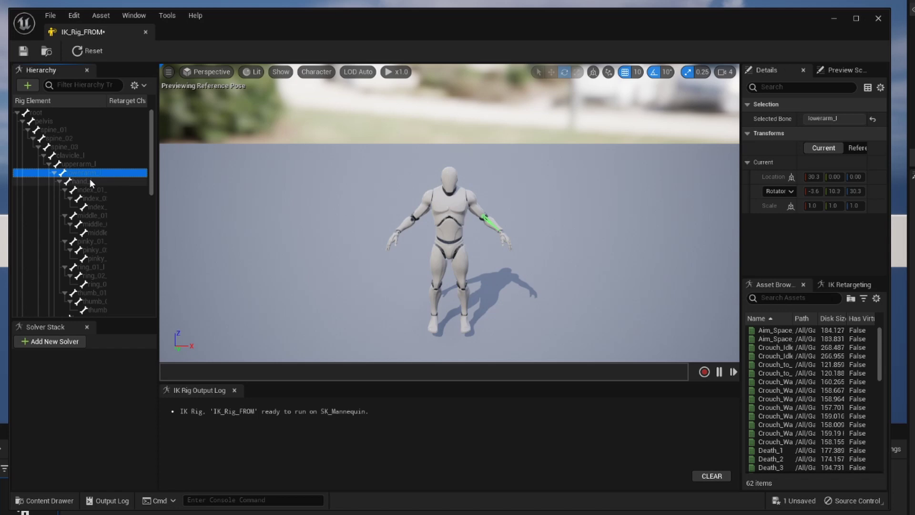
left_click(89, 181)
left_click(87, 191)
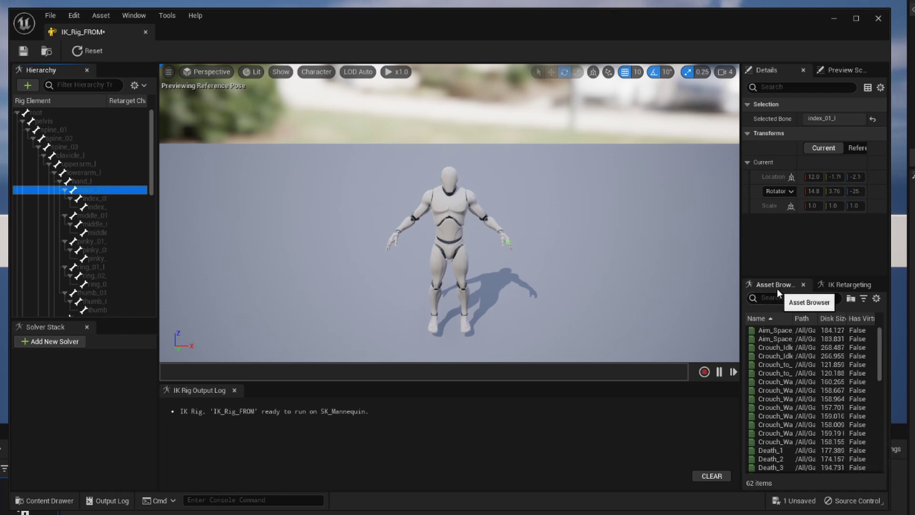
- Inspect the root, pelvis and spine_01 bones, then set pelvis as the retarget root
left_click(848, 286)
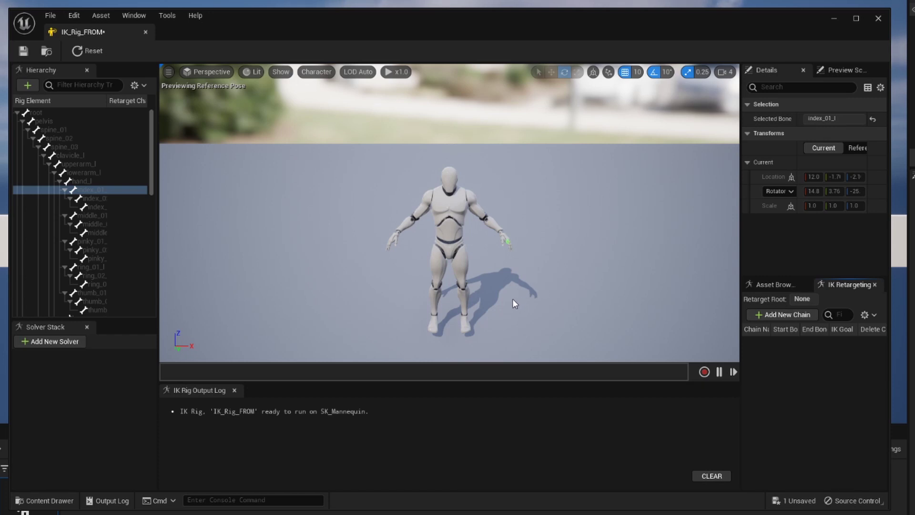
left_click(44, 114)
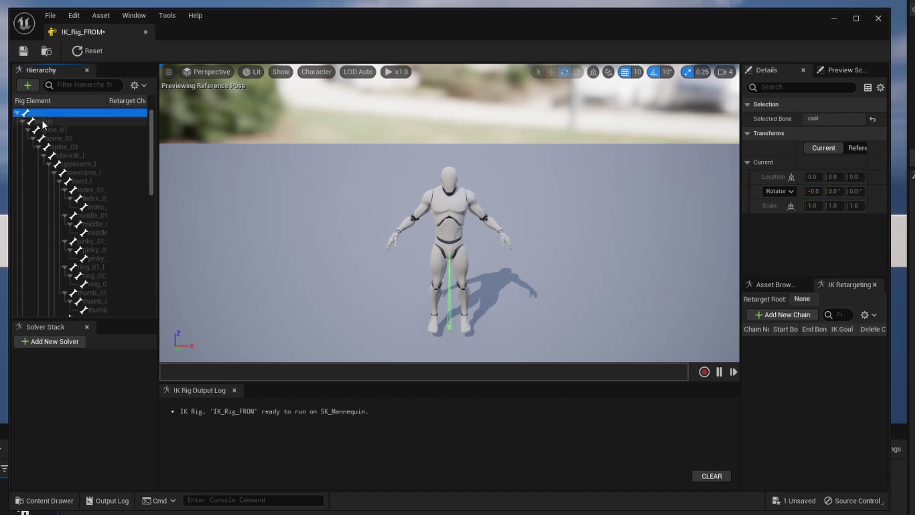
left_click(46, 120)
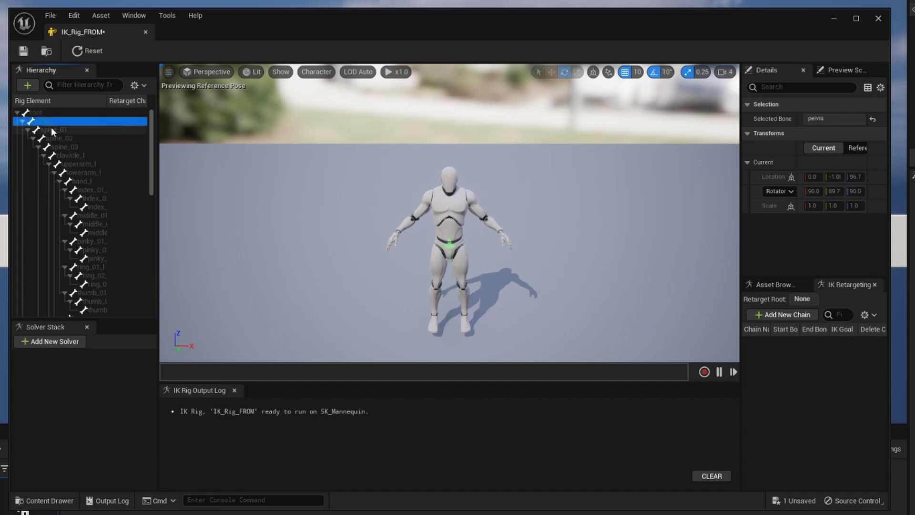
left_click(52, 128)
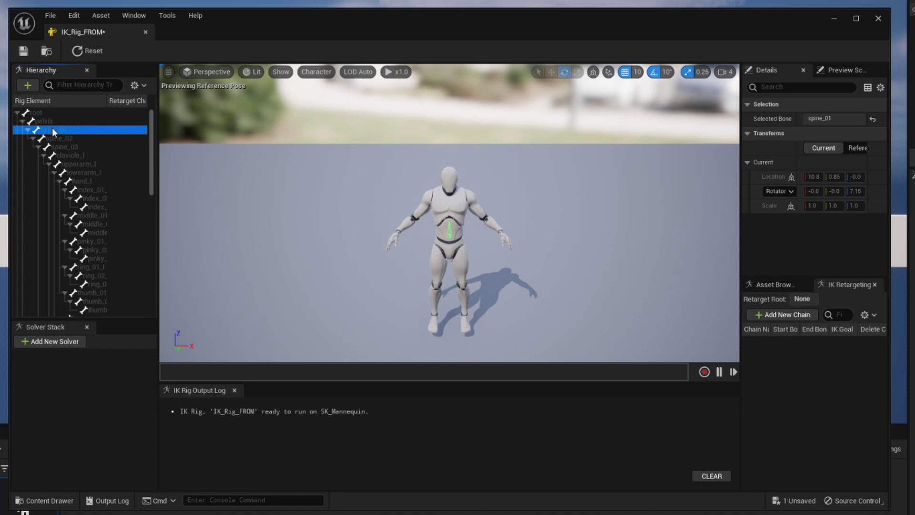
left_click(53, 122)
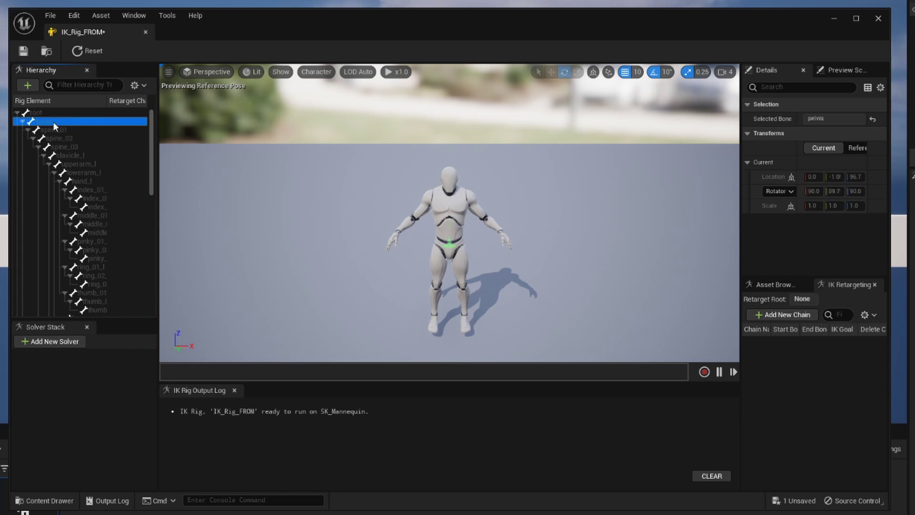
left_click(42, 113)
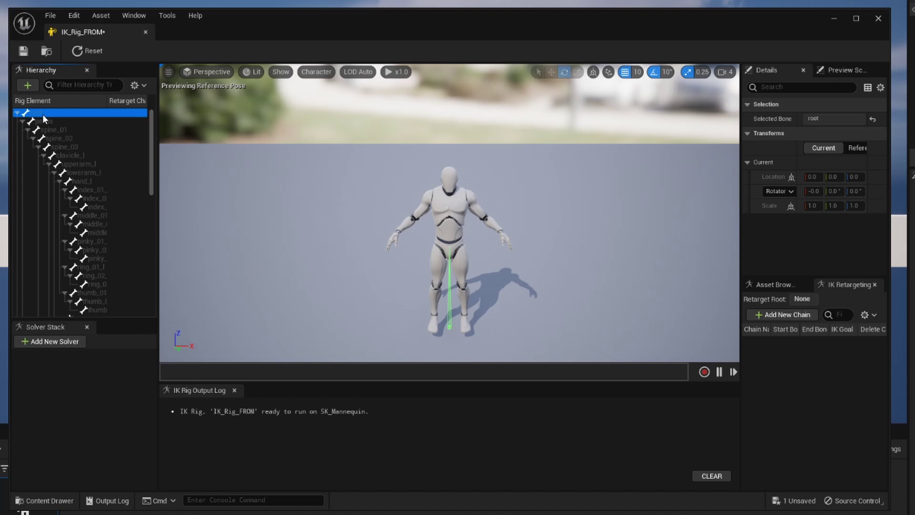
left_click(65, 129)
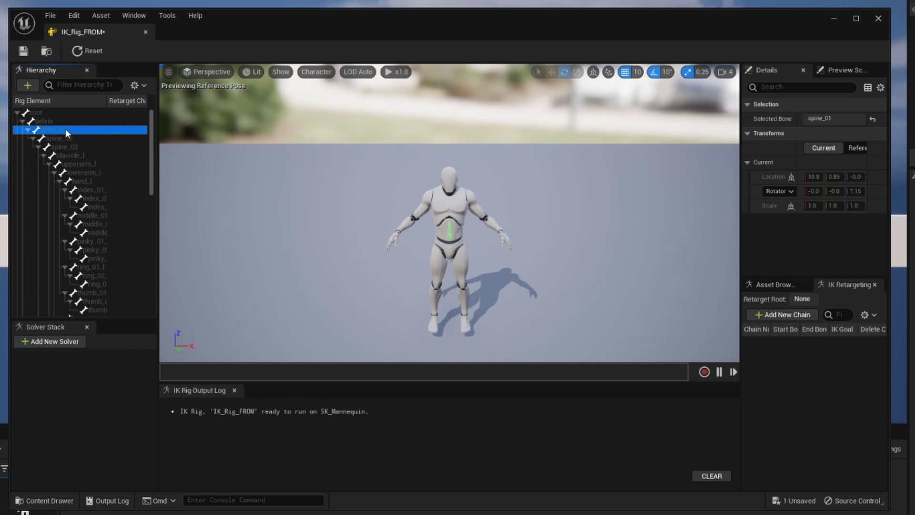
left_click(56, 123)
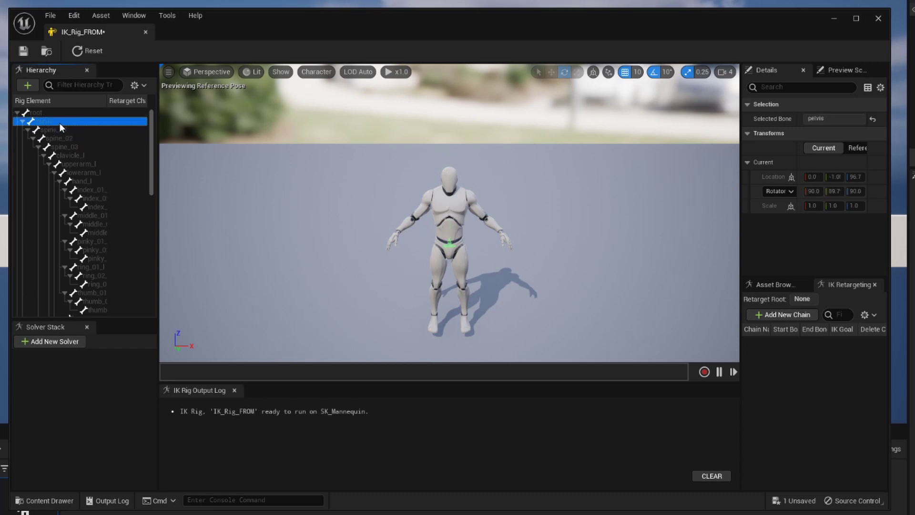
right_click(60, 125)
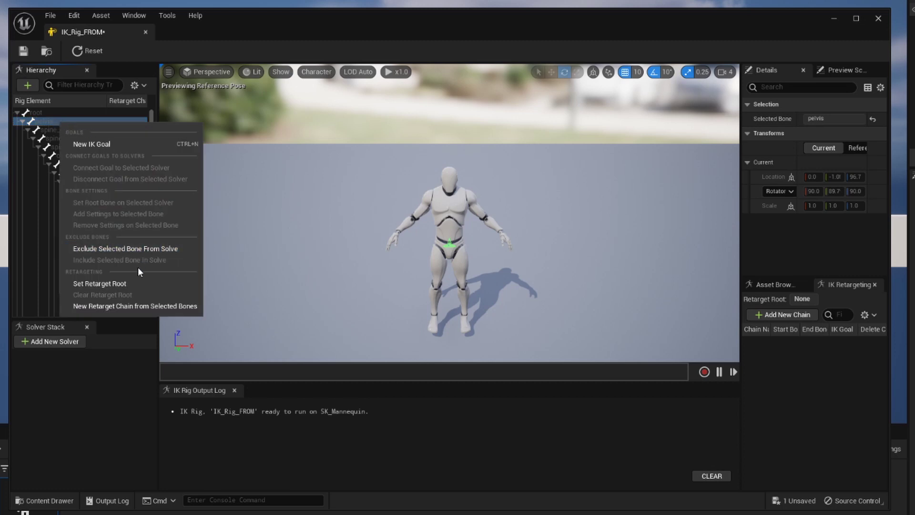
left_click(99, 284)
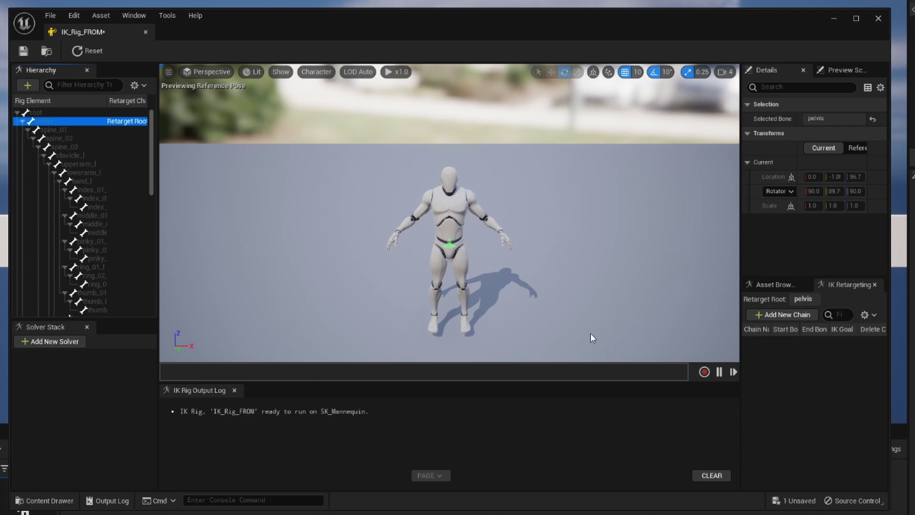
- Add a new retarget chain with no IK goal and name it head
left_click(782, 317)
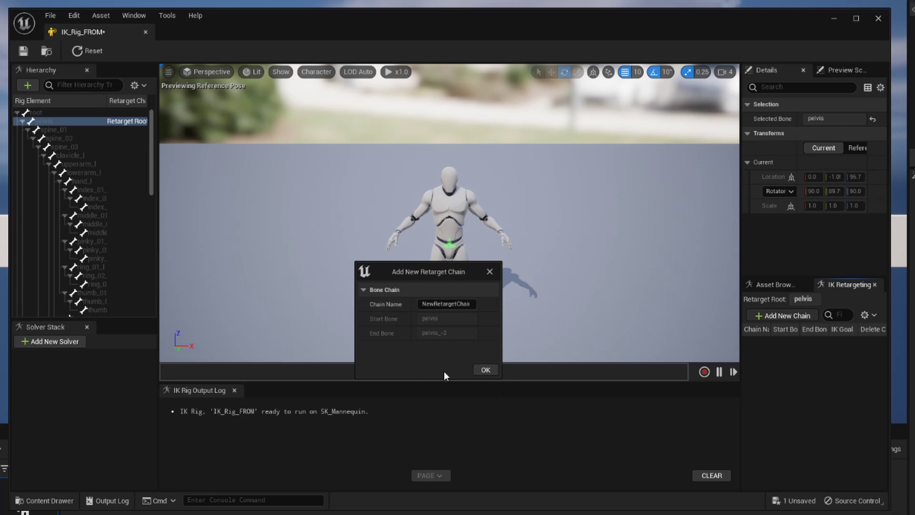
left_click(481, 370)
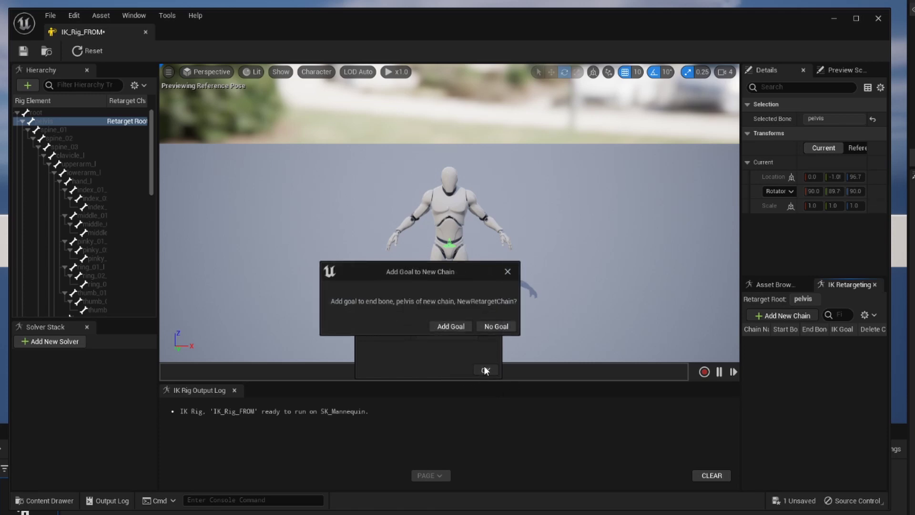
left_click(496, 326)
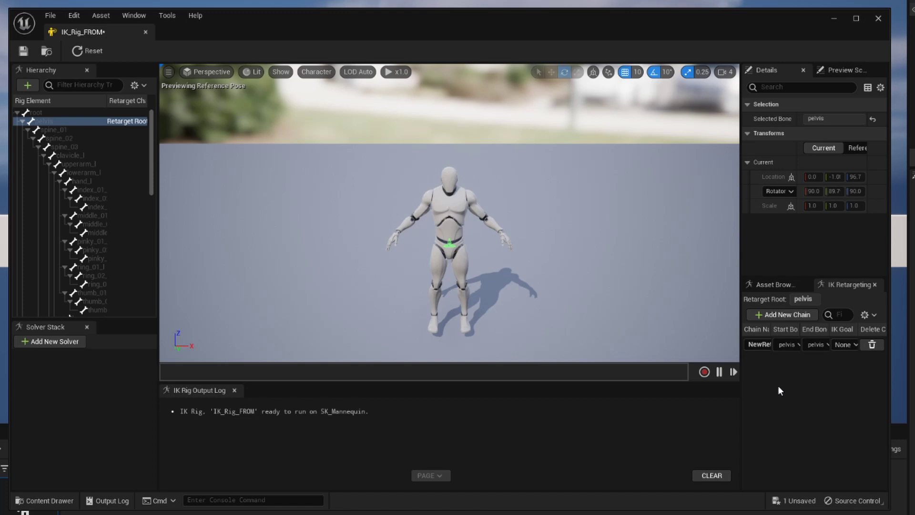
double_click(758, 344)
type("head")
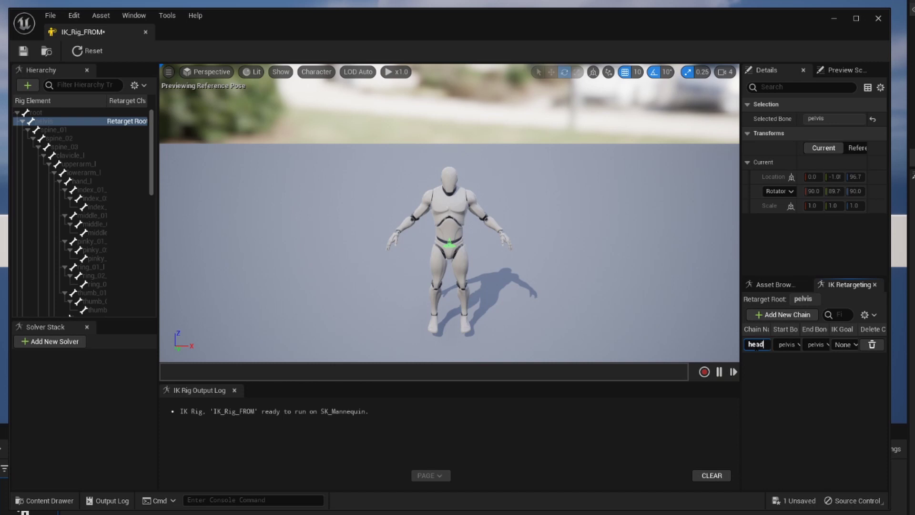
key("Return")
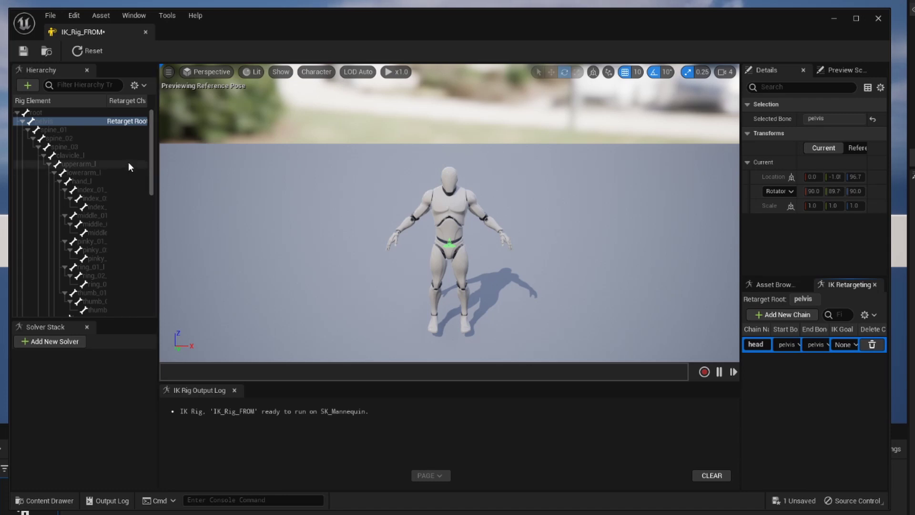
- Locate the neck_01 and head bones in the hierarchy
left_click(72, 122)
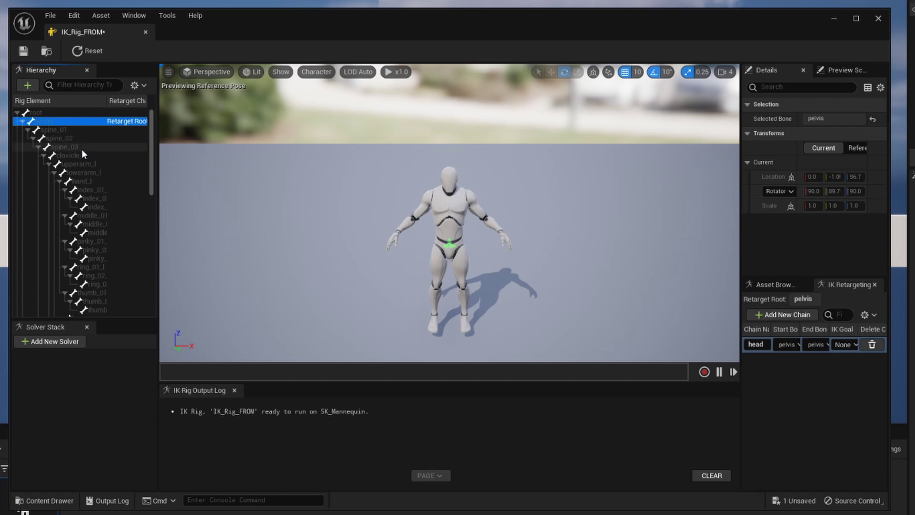
scroll(83, 154, "down", 5)
scroll(83, 157, "down", 4)
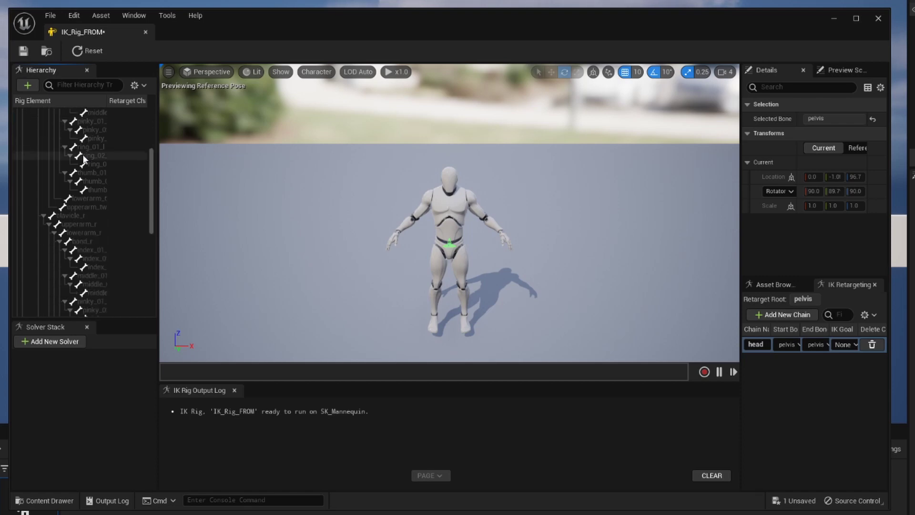
scroll(83, 155, "down", 5)
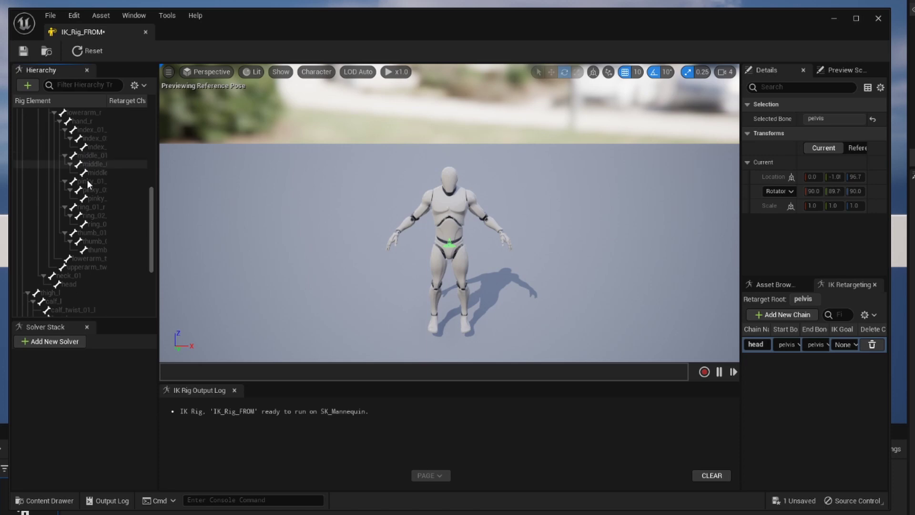
left_click(69, 276)
left_click(75, 283)
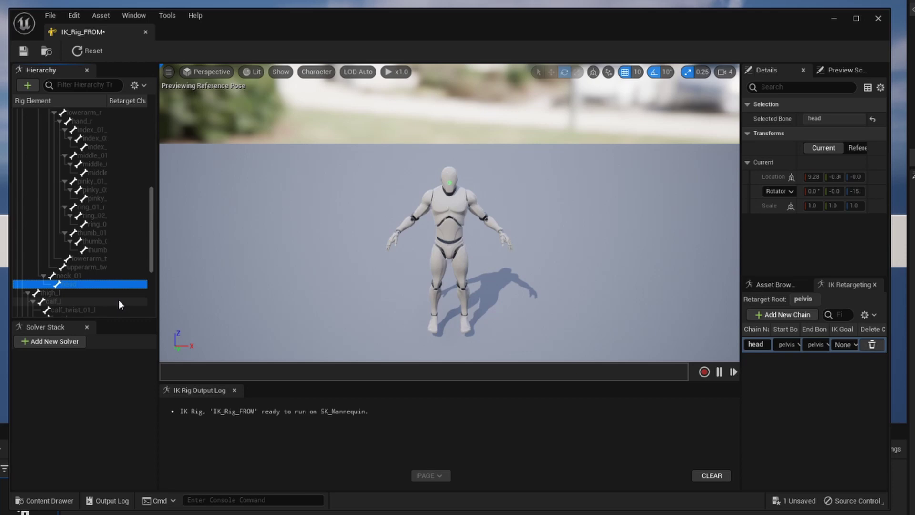
- Set the head chain's start bone to neck_01 and end bone to head
left_click(792, 344)
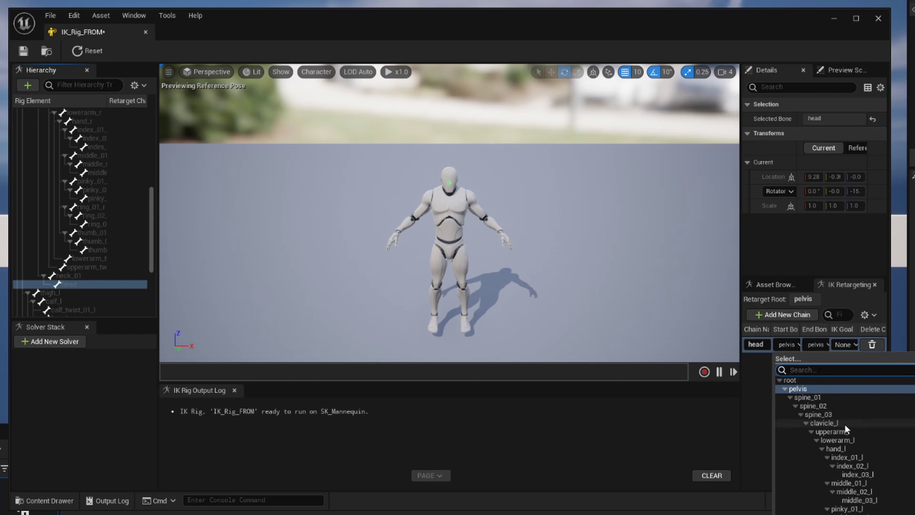
scroll(838, 429, "down", 7)
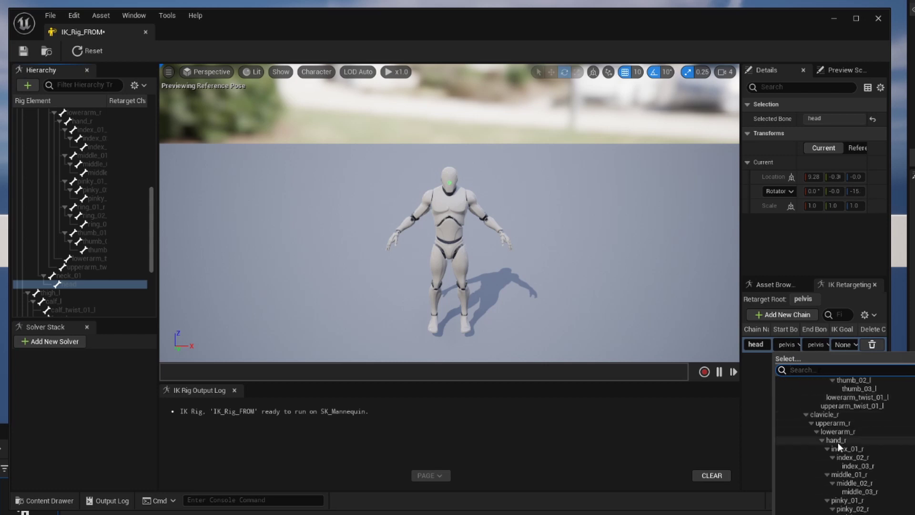
left_click(840, 428)
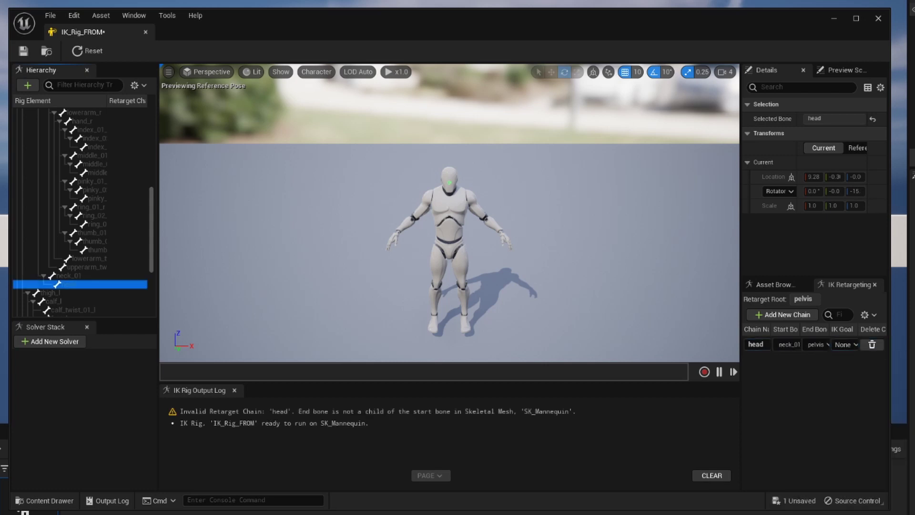
left_click(817, 344)
scroll(865, 504, "down", 3)
scroll(865, 504, "down", 5)
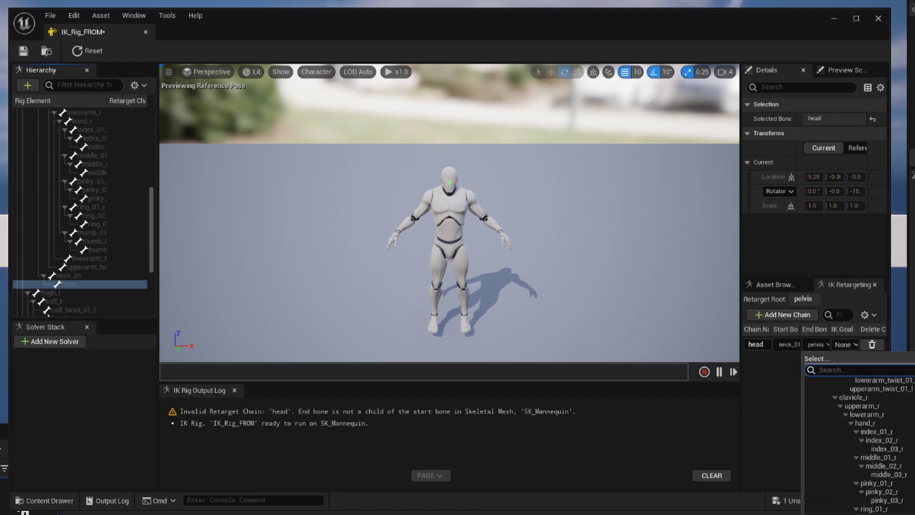
left_click(819, 399)
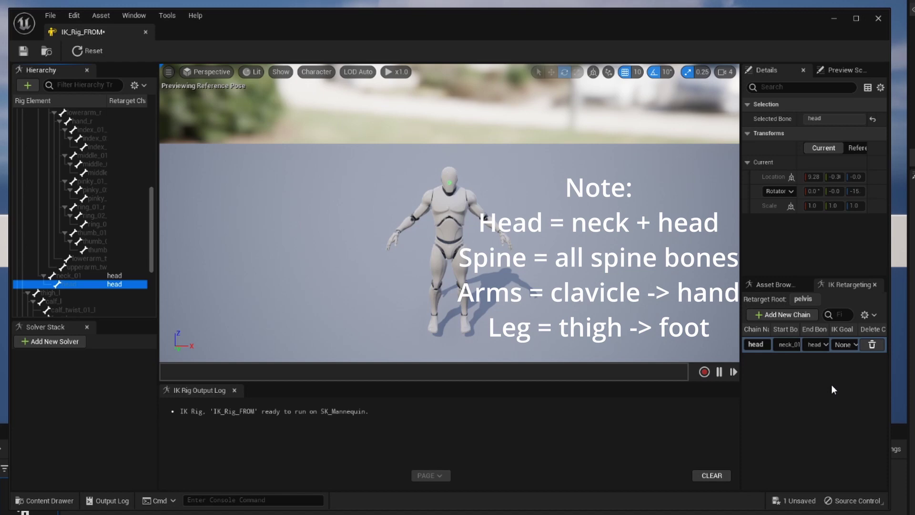
- Add a goal-less spine chain from spine_01 to the top spine bone
left_click(765, 313)
type("spine")
key("Return")
left_click(474, 382)
left_click(789, 360)
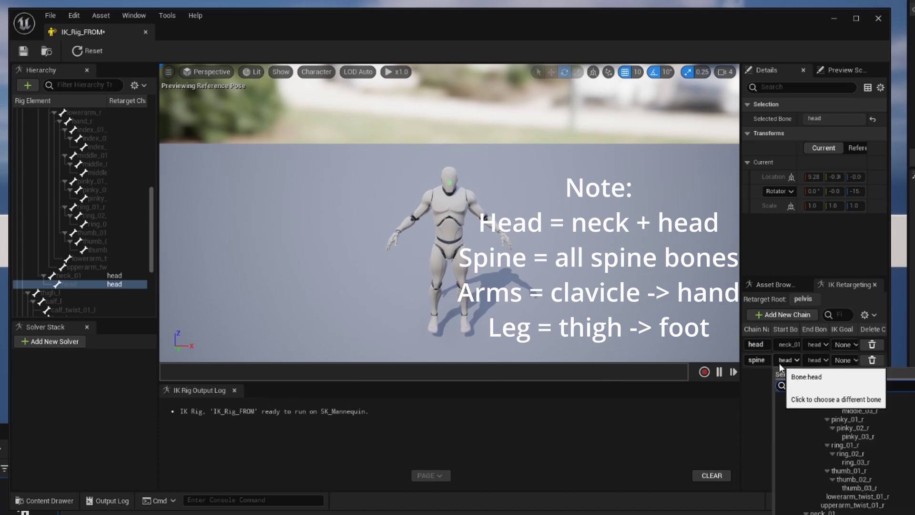
left_click(807, 413)
left_click(817, 359)
left_click(847, 432)
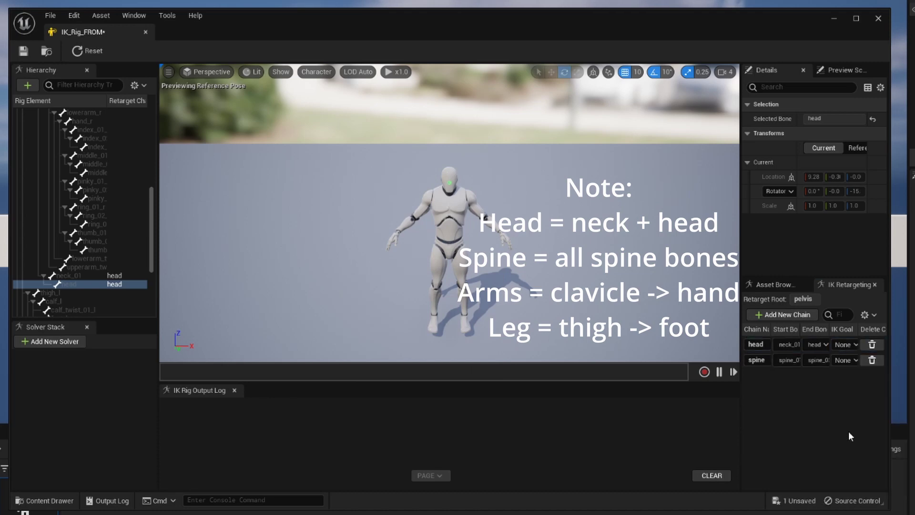
- Add a goal-less arm_l chain running from clavicle_l to hand_l
left_click(767, 317)
type("arm_l")
left_click(483, 371)
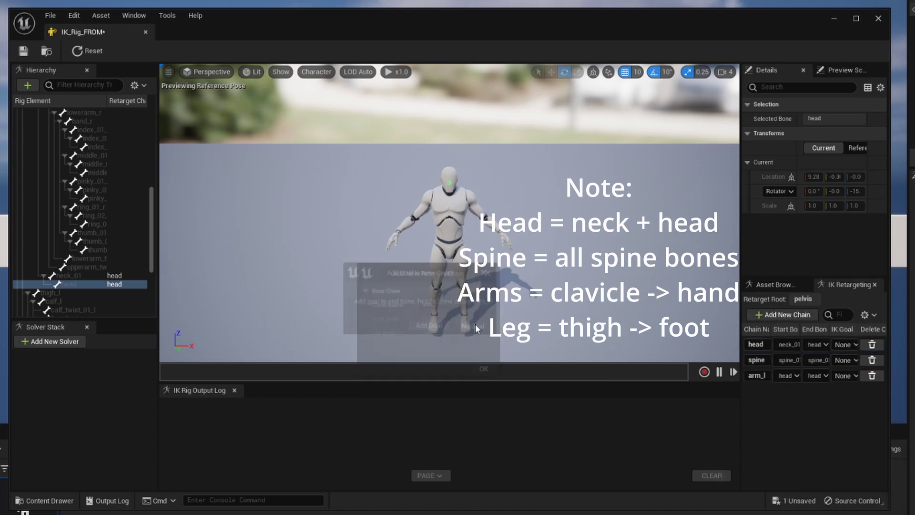
left_click(788, 374)
scroll(853, 476, "up", 5)
left_click(820, 431)
left_click(817, 375)
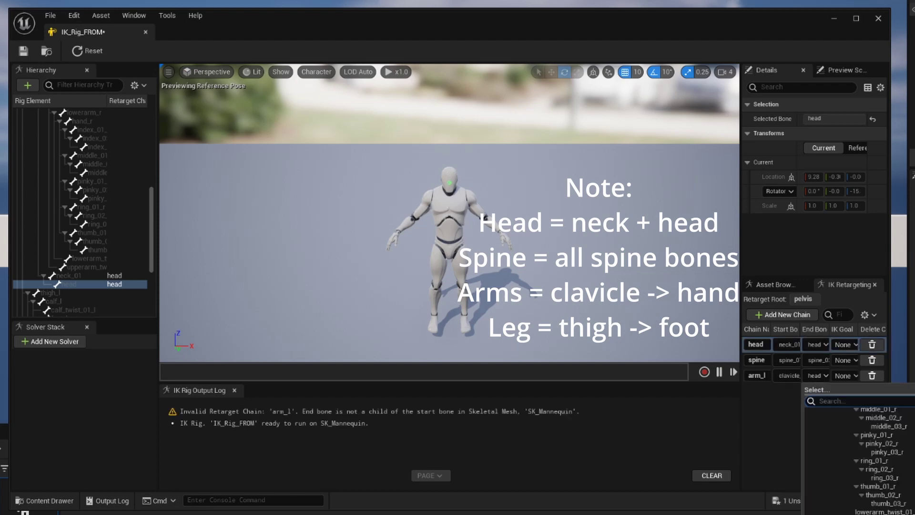
scroll(887, 505, "up", 3)
left_click(857, 488)
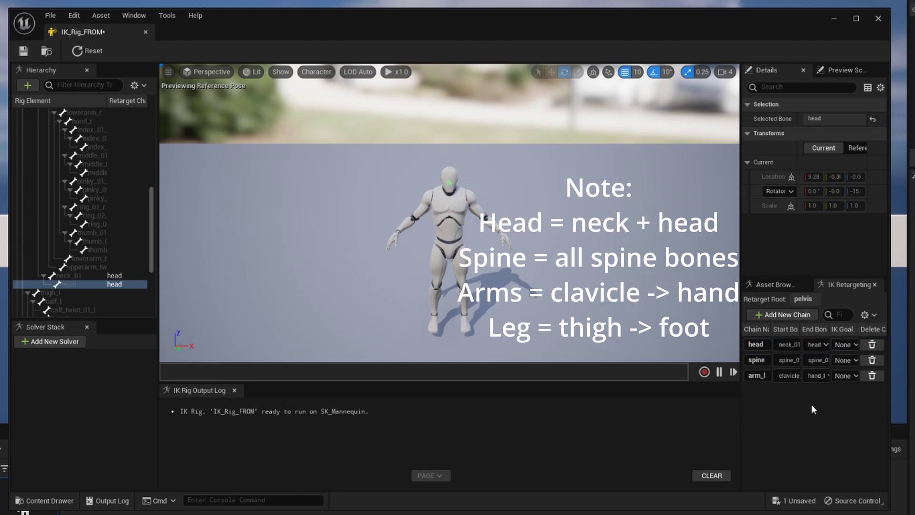
- Add a goal-less arm_r chain running from clavicle_r to hand_r
left_click(789, 316)
type("arm_r")
left_click(485, 370)
left_click(476, 325)
left_click(789, 390)
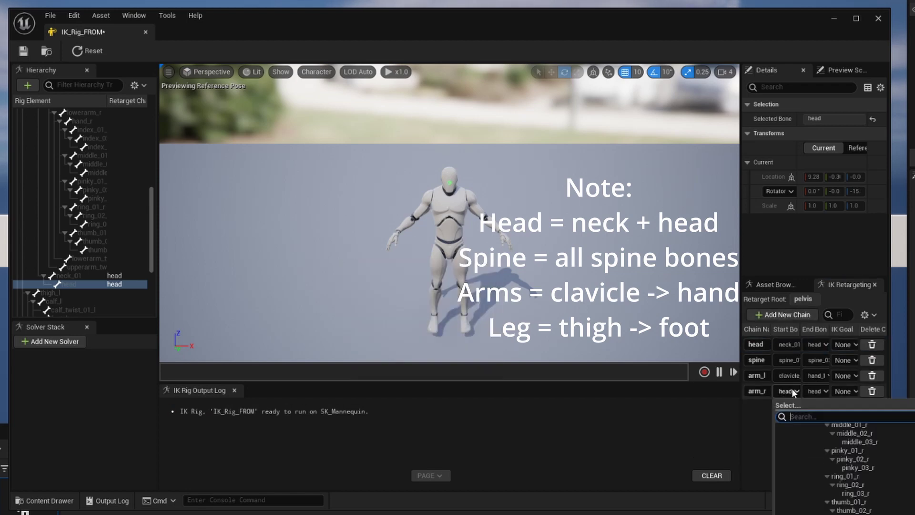
scroll(848, 476, "down", 5)
left_click(839, 459)
left_click(817, 391)
scroll(828, 467, "down", 3)
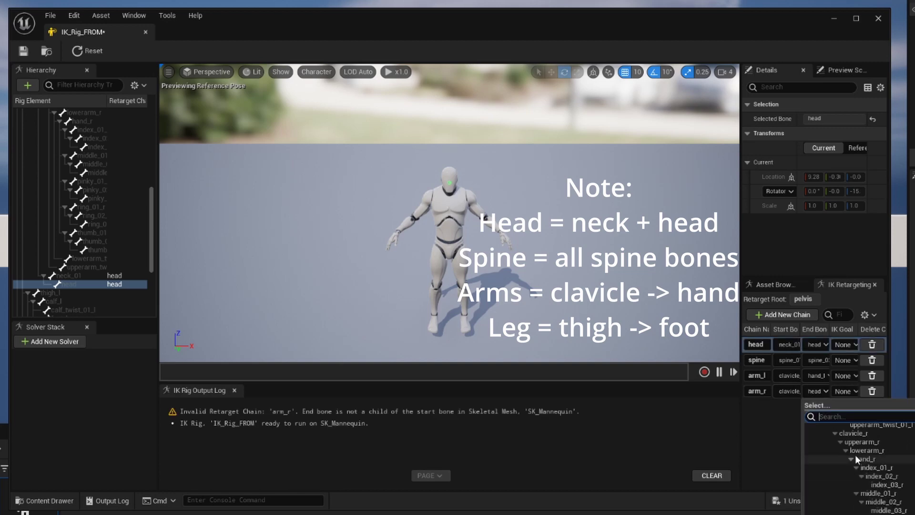
left_click(832, 465)
- Add a leg_l chain running from thigh_l to foot_l
left_click(784, 314)
type("leg_l")
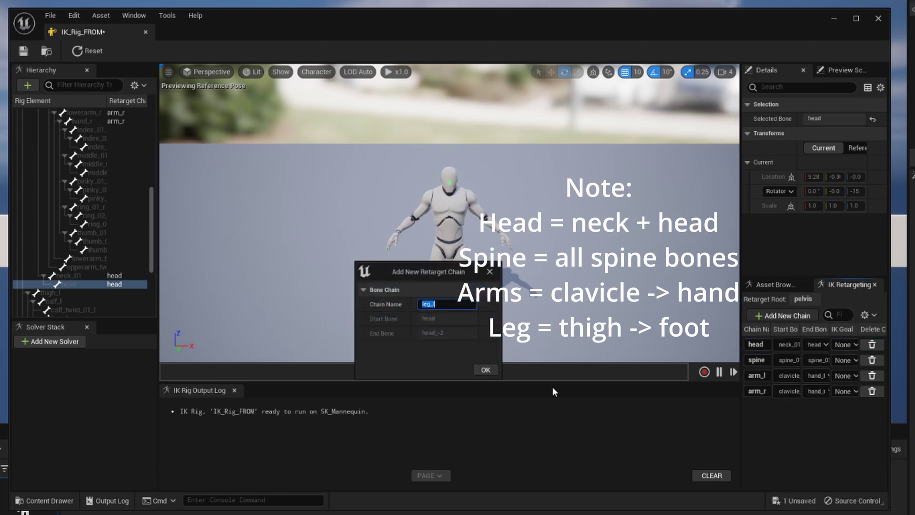
key("Return")
left_click(788, 407)
left_click(819, 292)
left_click(817, 406)
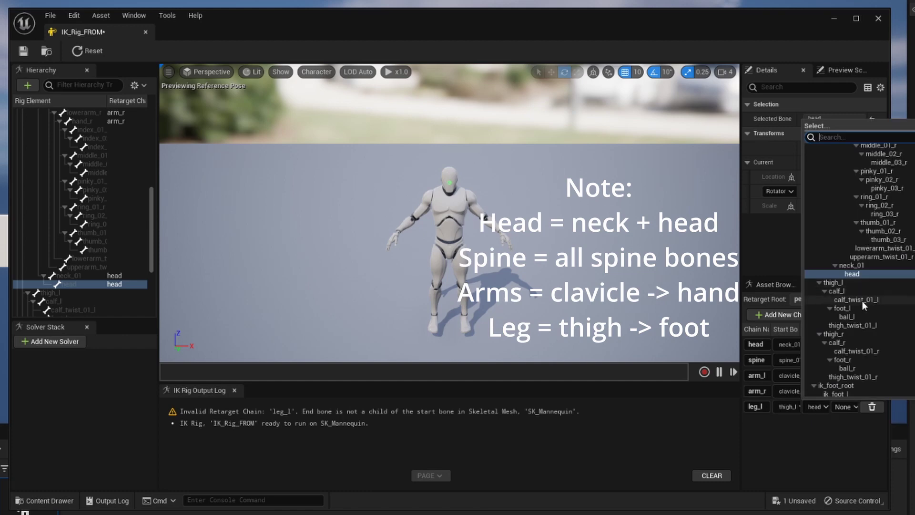
left_click(839, 308)
- Add a leg_r chain running from thigh_r to foot_r
left_click(772, 316)
type("leg_r")
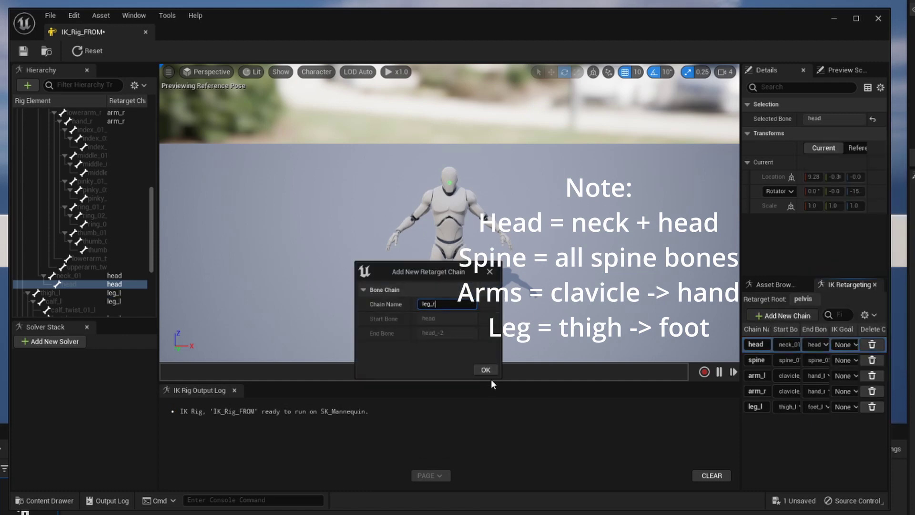
left_click(486, 370)
left_click(788, 422)
scroll(822, 354, "down", 1)
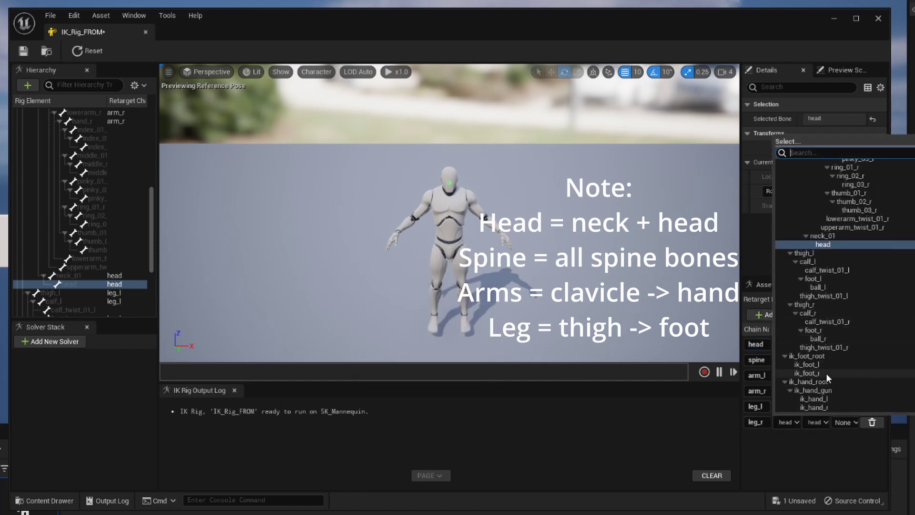
left_click(825, 373)
left_click(817, 421)
left_click(839, 373)
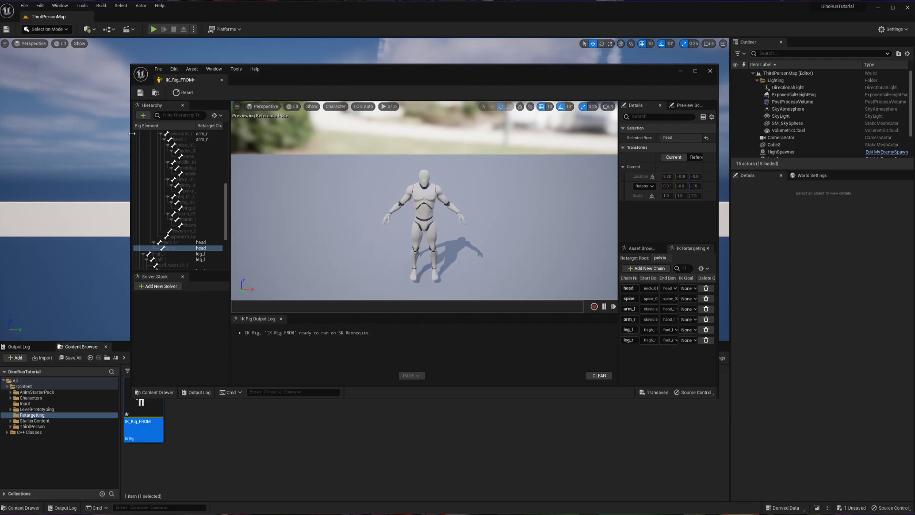
- Close the IK_Rig_FROM editor and start a new IK Rig asset in the Content Browser
left_click(222, 80)
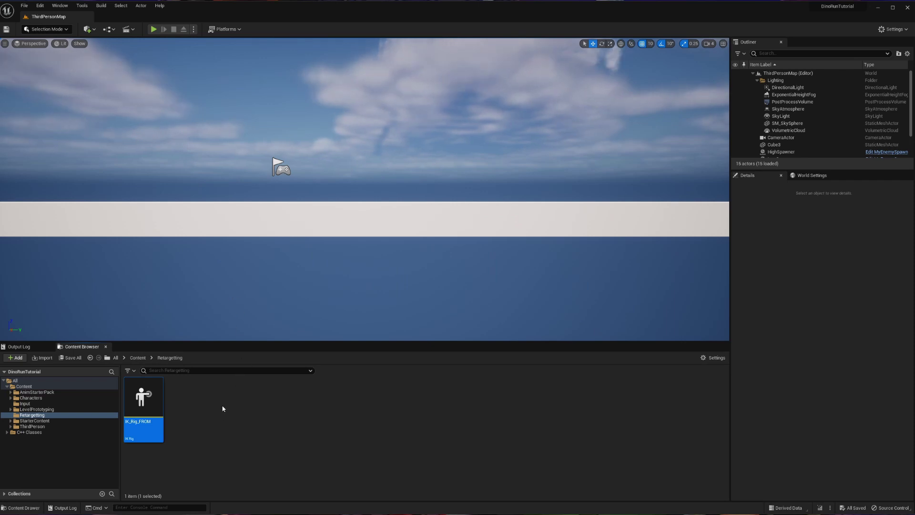
right_click(222, 409)
mouse_move(267, 272)
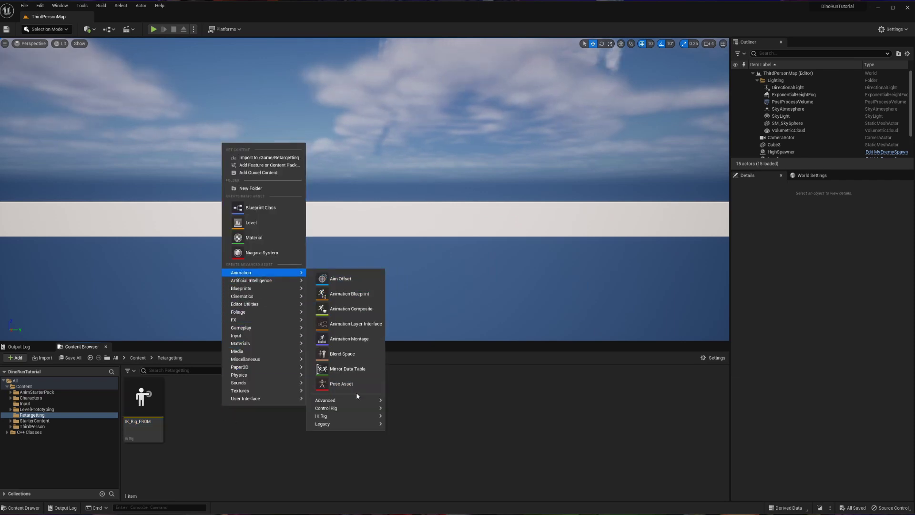
mouse_move(347, 415)
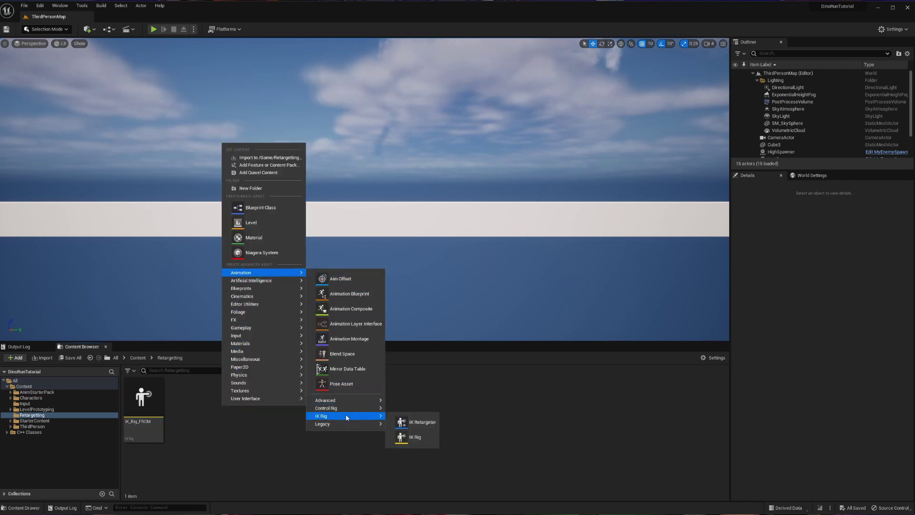
left_click(414, 437)
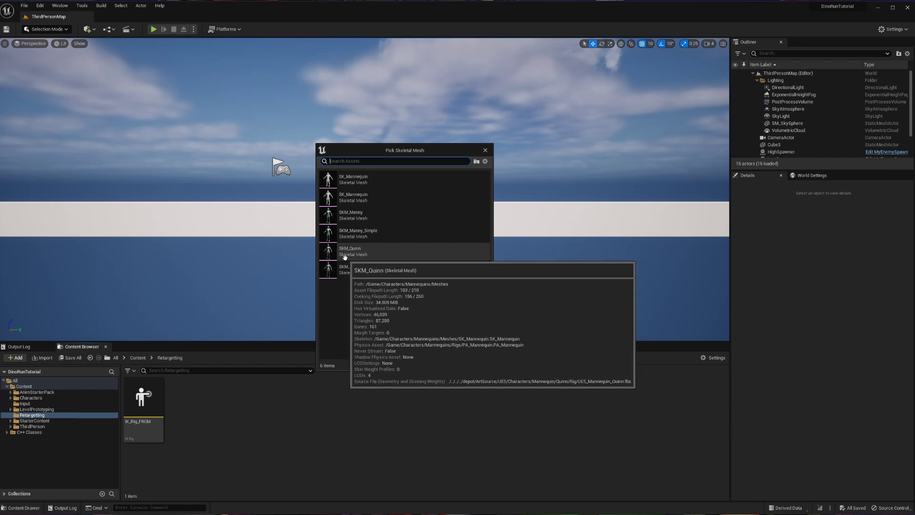
- Base the new rig on SKM_Quinn and name it IK_Rig_TO
left_click(344, 257)
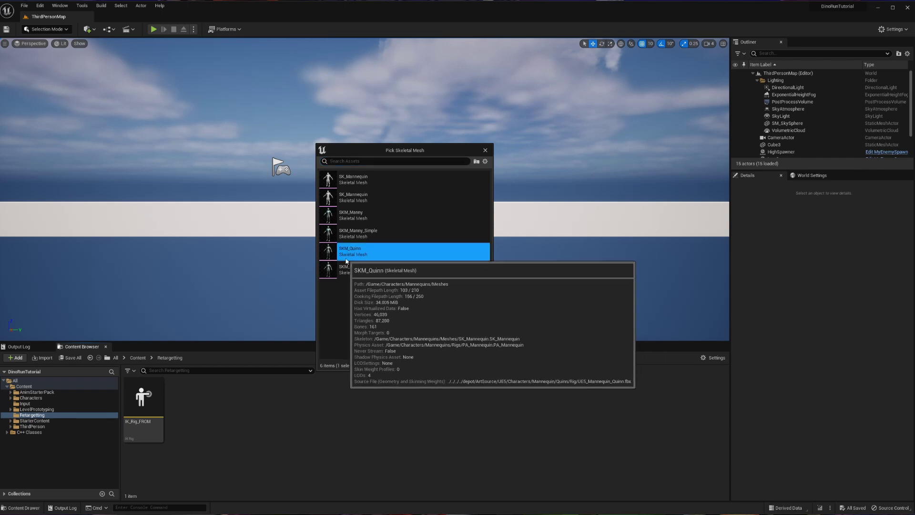
type("IK_Rig_TO")
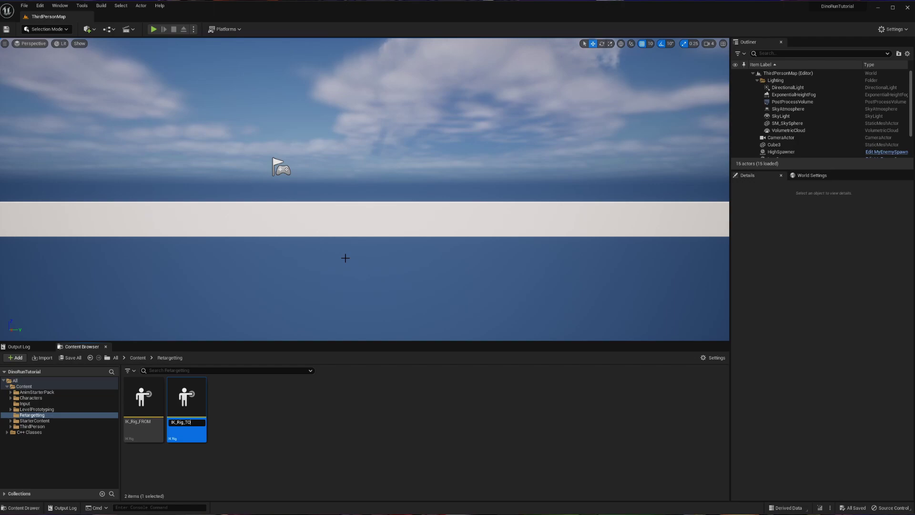
key("Return")
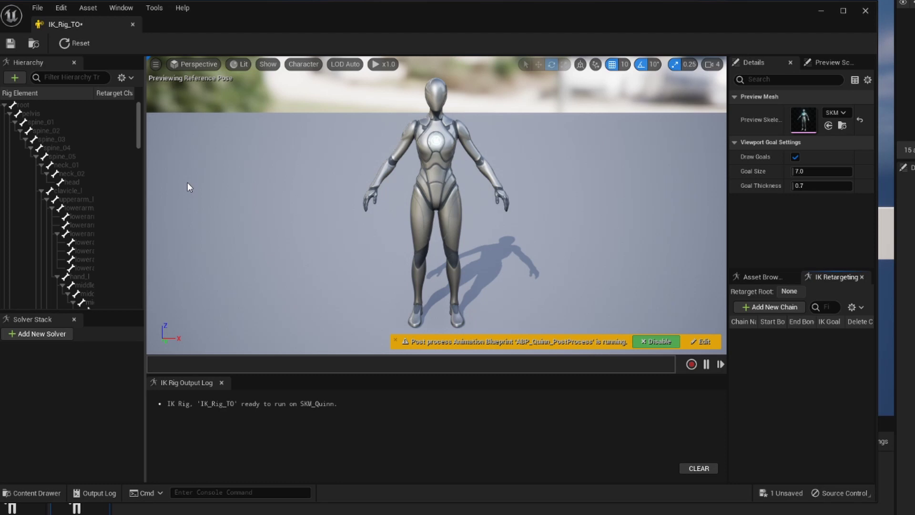
- Make pelvis the retarget root and add a head chain from neck_01 to head
right_click(39, 113)
left_click(85, 143)
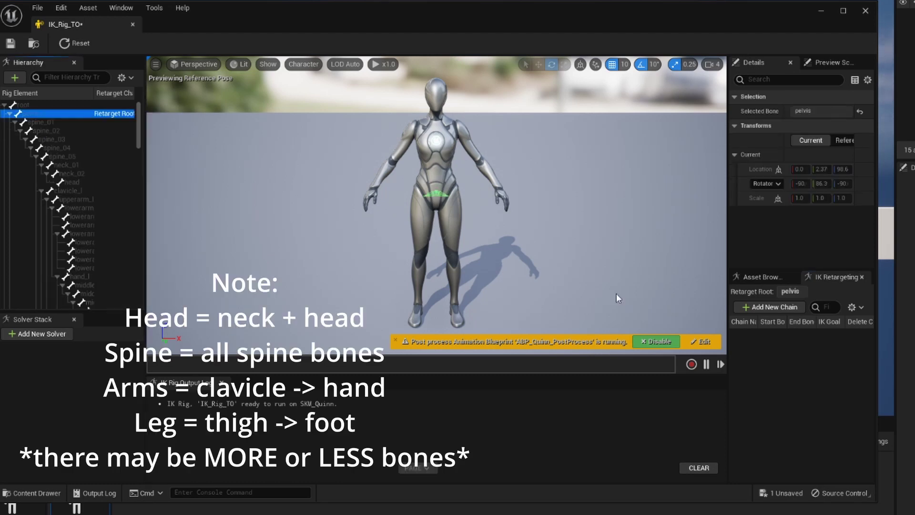
left_click(770, 307)
type("head")
key("Return")
left_click(771, 338)
left_click(805, 419)
left_click(805, 337)
left_click(829, 436)
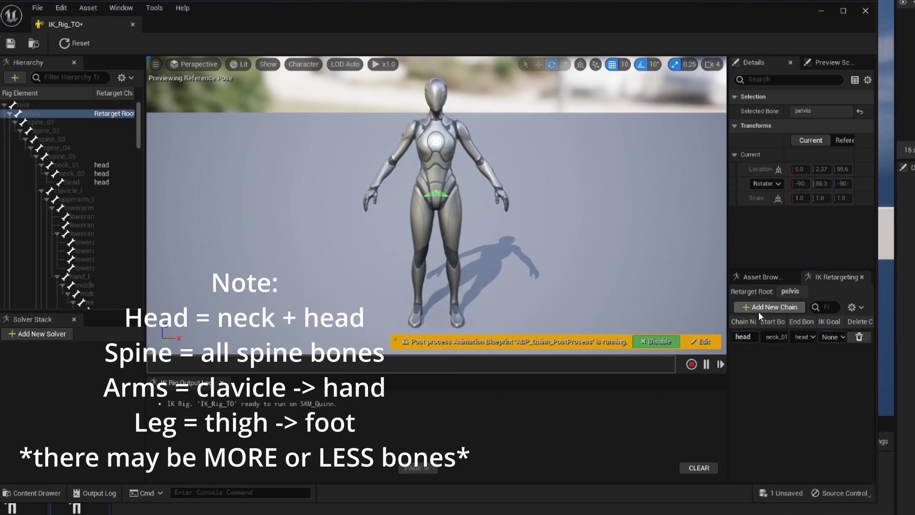
- Add a spine chain running from spine_01 to spine_05
left_click(769, 308)
type("spine")
key("Return")
left_click(771, 352)
left_click(805, 424)
left_click(805, 352)
- Add an arm_l chain from clavicle_l to hand_l
left_click(809, 458)
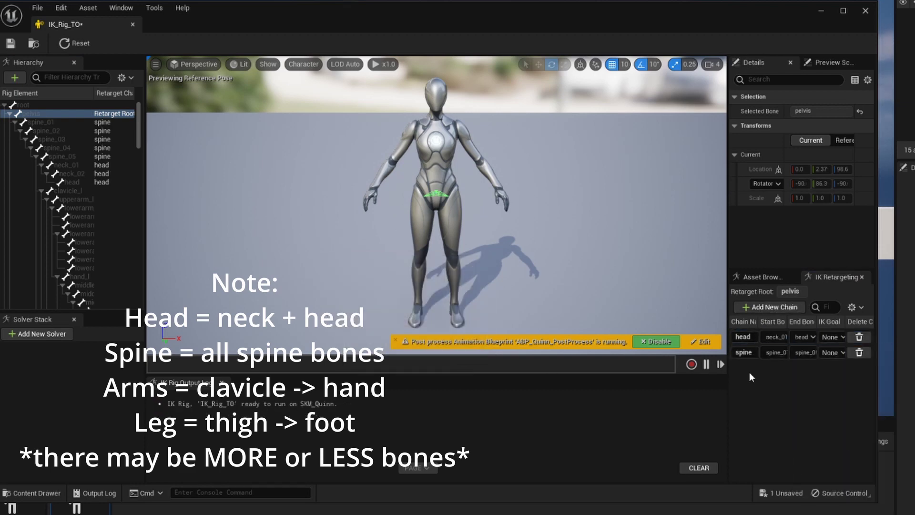
left_click(770, 307)
type("arm_l")
key("Return")
left_click(774, 368)
left_click(820, 489)
left_click(805, 367)
- Add an arm_r chain from clavicle_r to hand_r
left_click(852, 505)
left_click(769, 306)
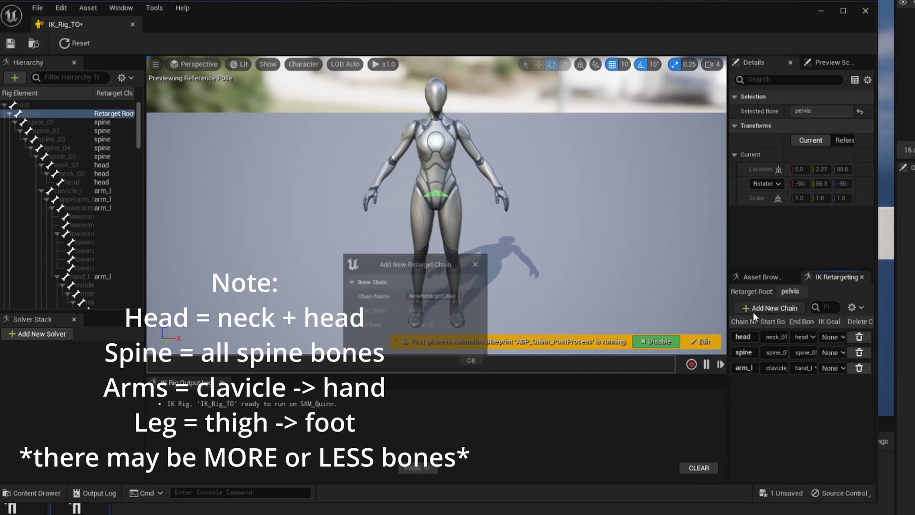
type("arm_r")
key("Return")
left_click(774, 384)
scroll(836, 477, "down", 5)
left_click(820, 477)
left_click(804, 384)
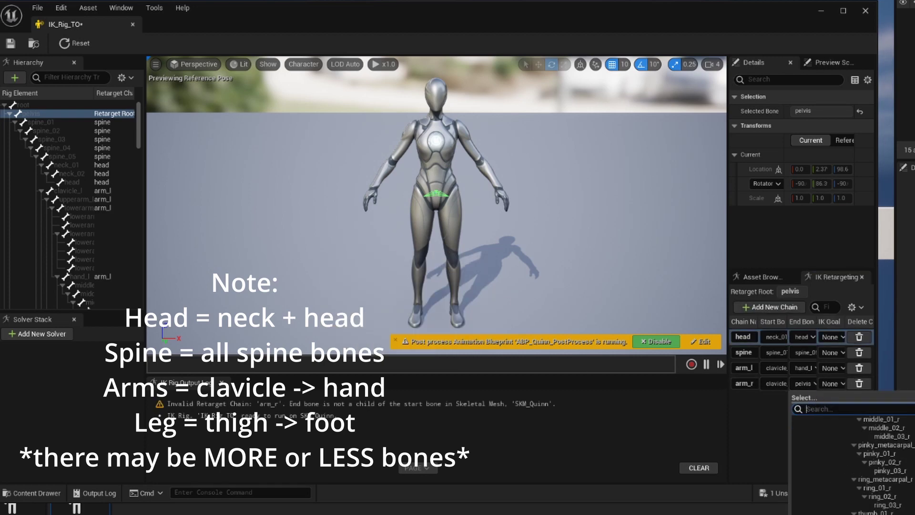
scroll(853, 476, "down", 5)
left_click(853, 501)
- Add a leg_l chain from thigh_l to foot_l
left_click(770, 307)
type("leg_l")
key("Return")
left_click(775, 399)
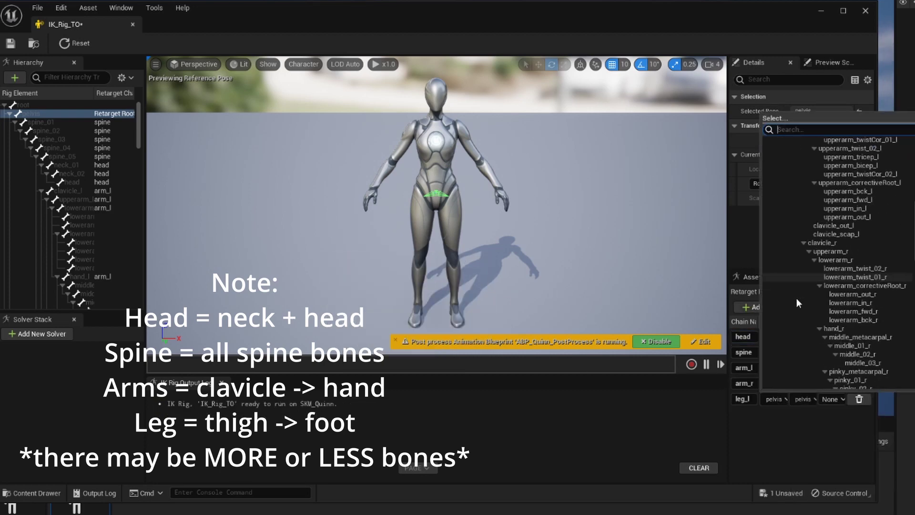
scroll(802, 283, "down", 15)
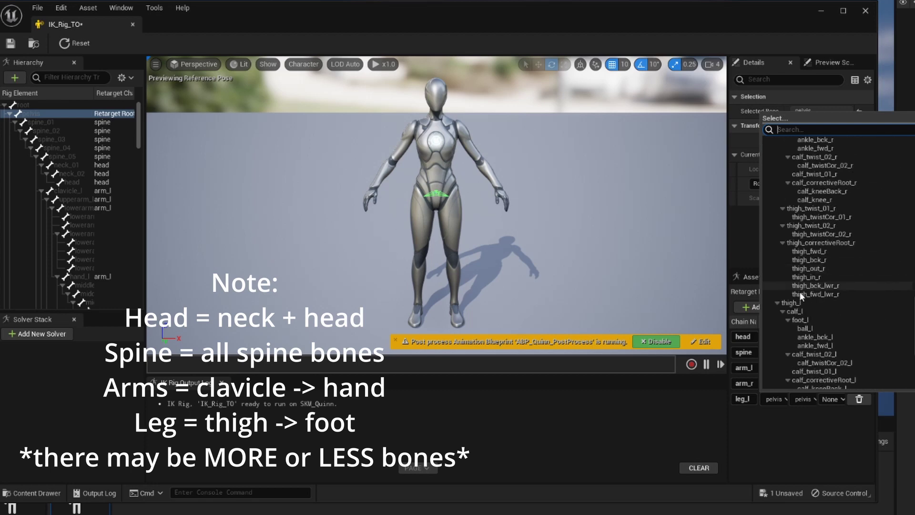
left_click(800, 292)
left_click(805, 399)
scroll(840, 313, "down", 5)
left_click(826, 285)
- Add a leg_r chain without an IK goal, starting at thigh_r
left_click(760, 306)
type("leg_r")
key("Return")
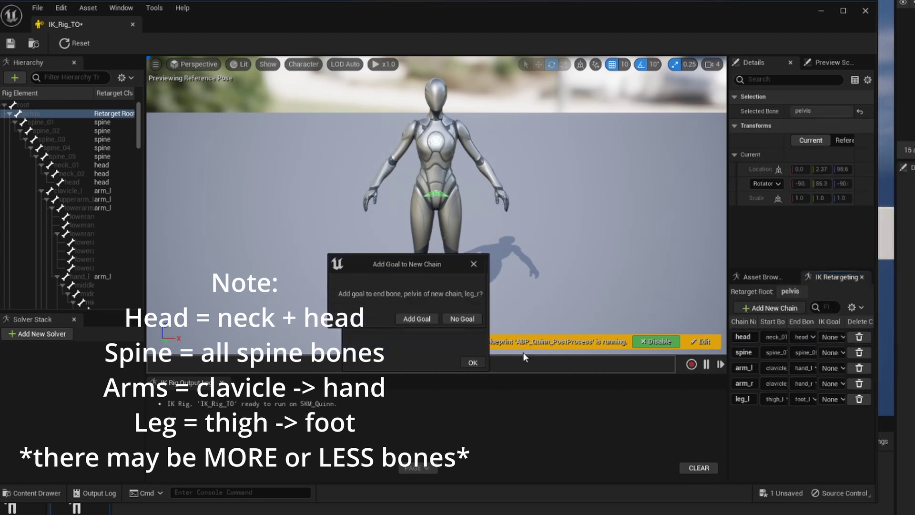
left_click(774, 414)
left_click(825, 344)
left_click(805, 414)
scroll(839, 305, "down", 5)
- End the leg_r chain at foot_r, then save and close IK_Rig_TO
left_click(831, 374)
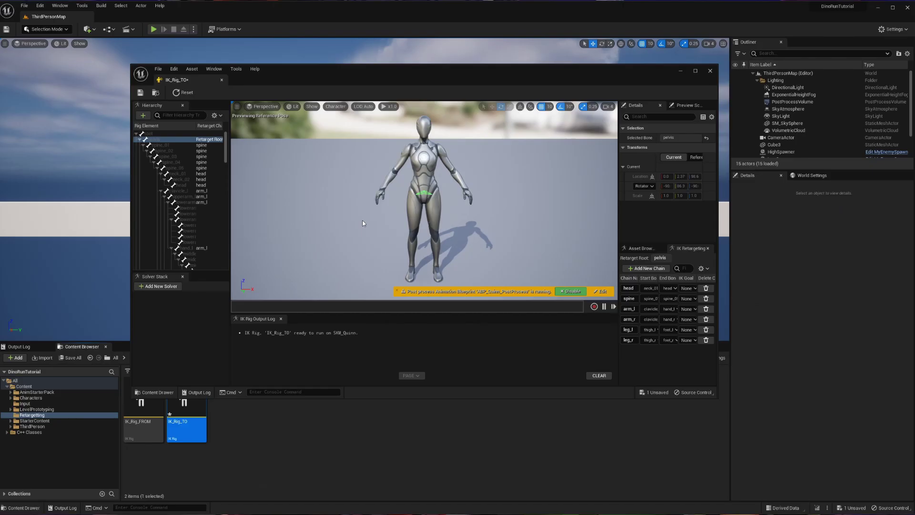
left_click(140, 92)
left_click(221, 81)
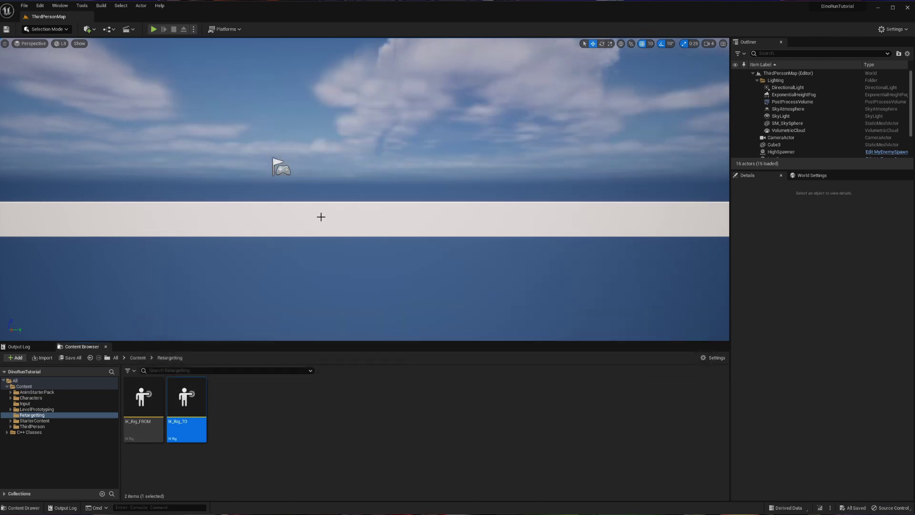
left_click(244, 404)
- Create an IK Retargeter sourcing from IK_Rig_FROM in Retargetting and name it Retargeter
right_click(243, 406)
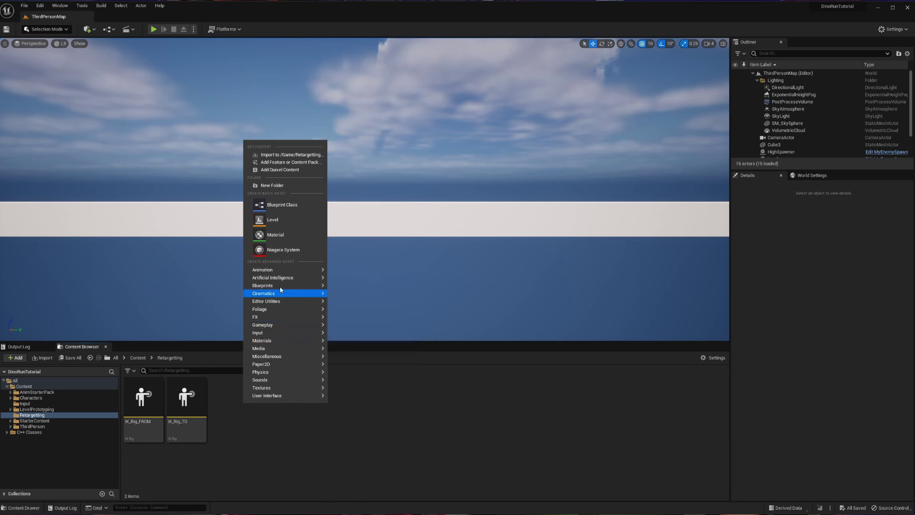
mouse_move(285, 270)
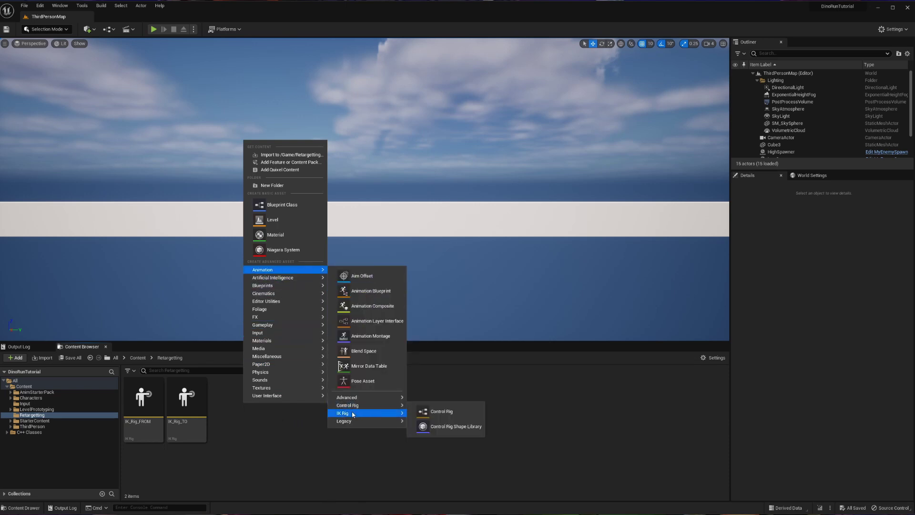
mouse_move(367, 413)
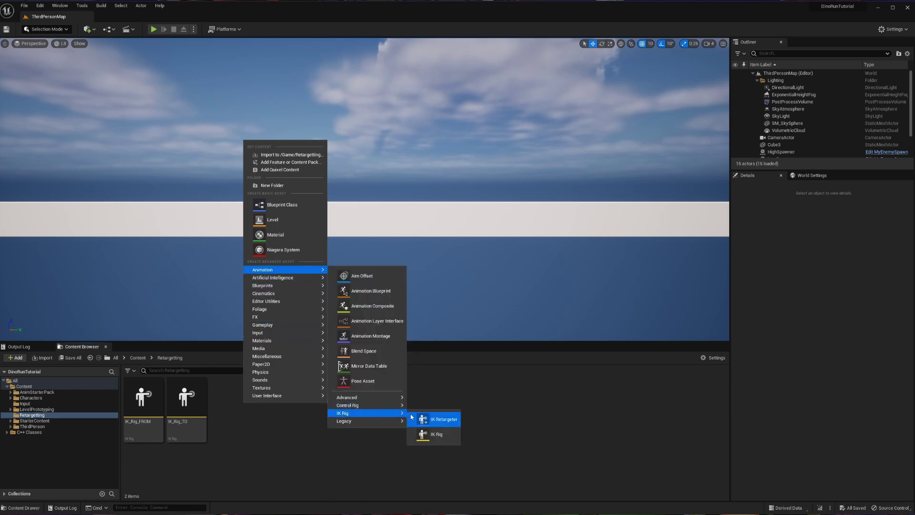
left_click(444, 419)
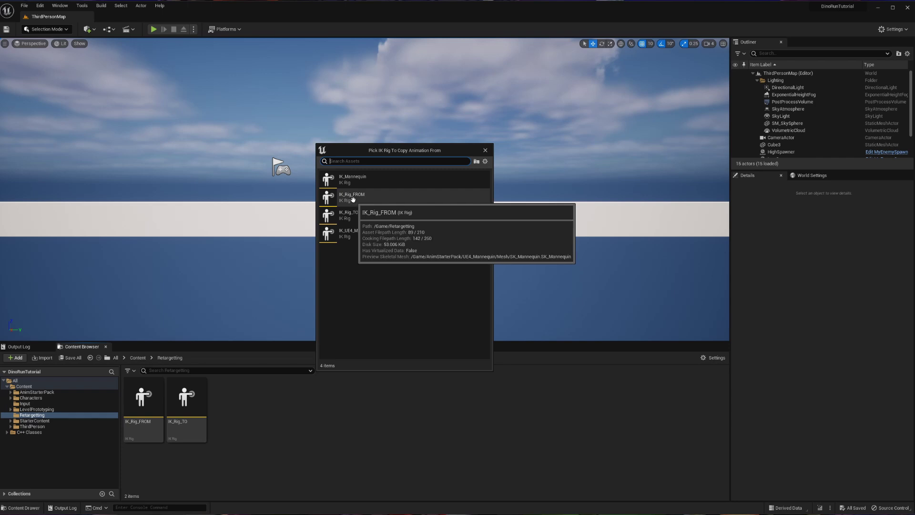
left_click(353, 199)
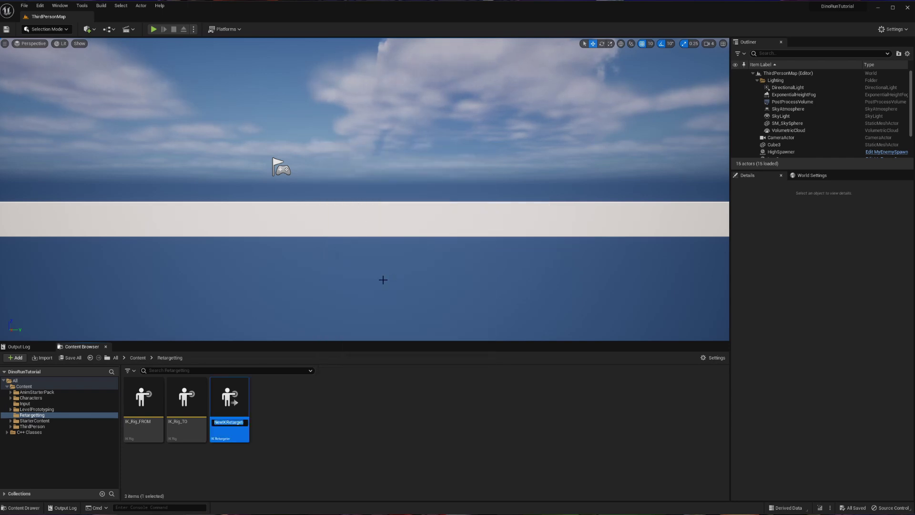
type("Ret")
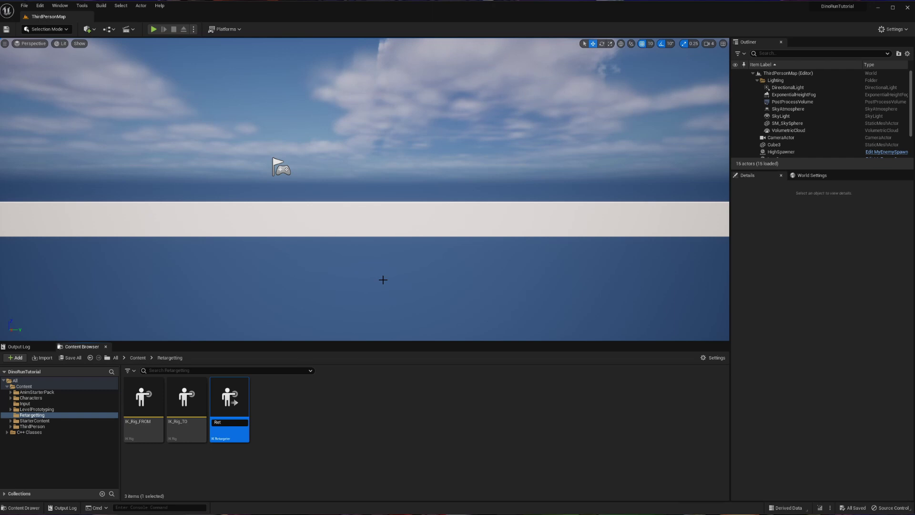
type("argetter")
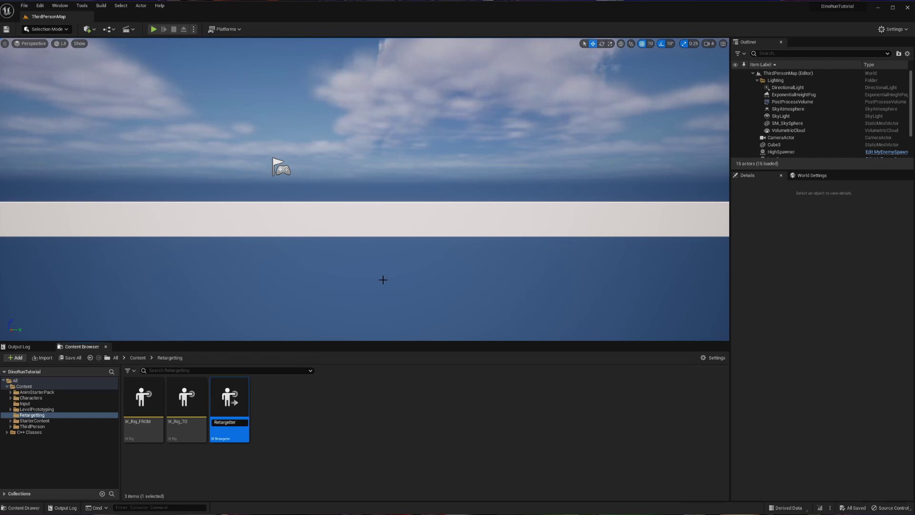
key("Return")
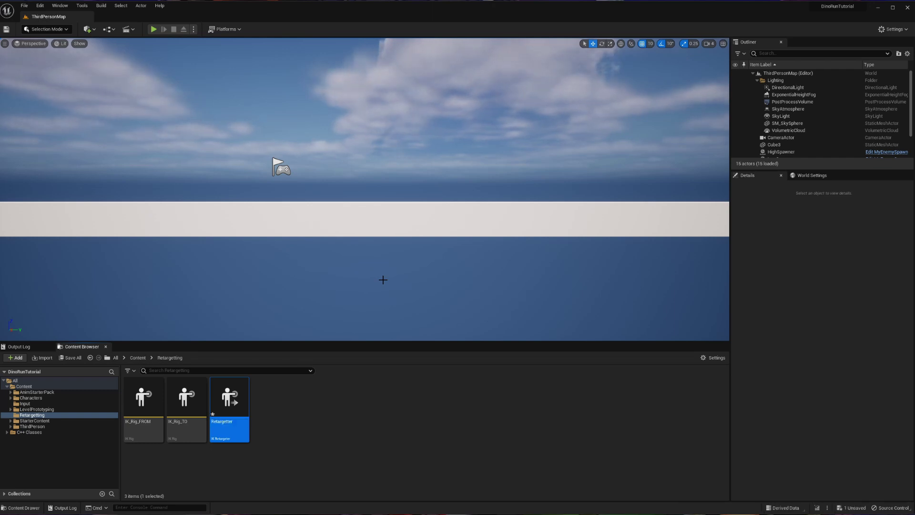
- Open the Retargeter and choose IK_Rig_TO as its Target IKRig Asset
double_click(229, 399)
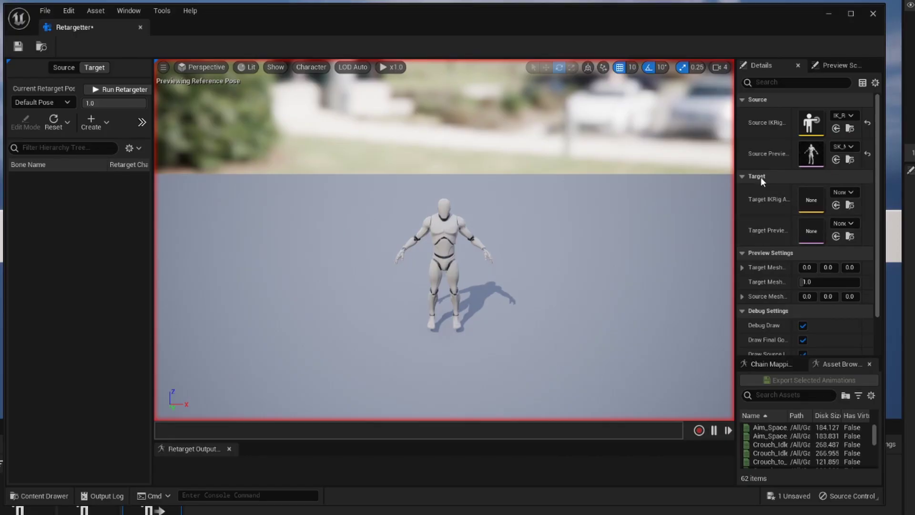
left_click(839, 193)
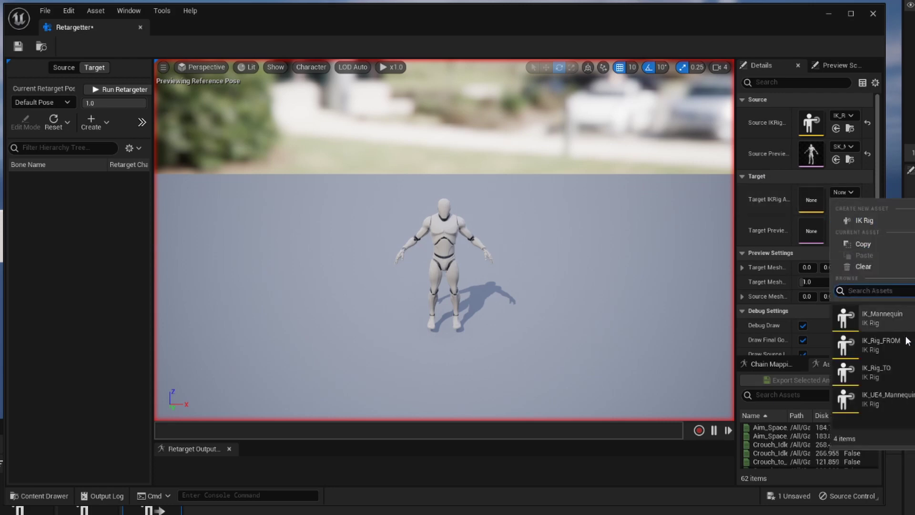
left_click(885, 376)
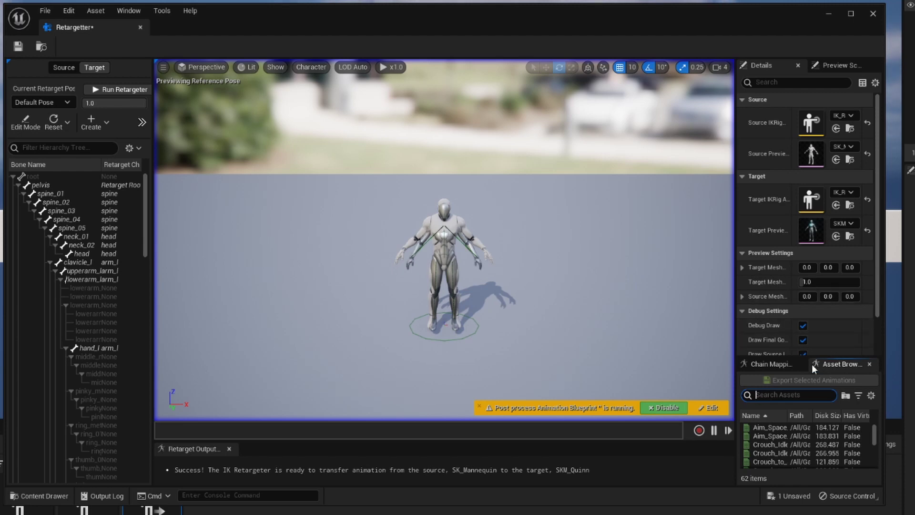
- Review the Chain Mapping list to confirm spine, head, arm and leg chains pair with their source chains
left_click(767, 364)
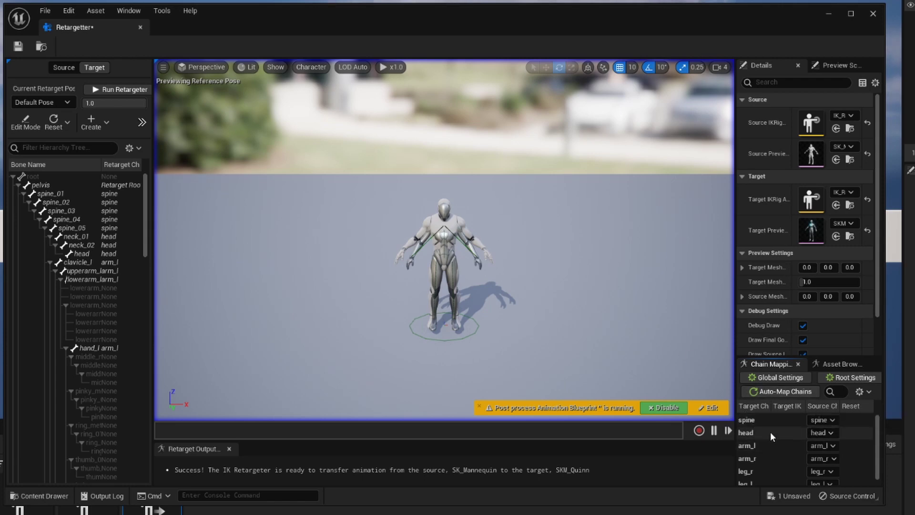
scroll(774, 430, "down", 1)
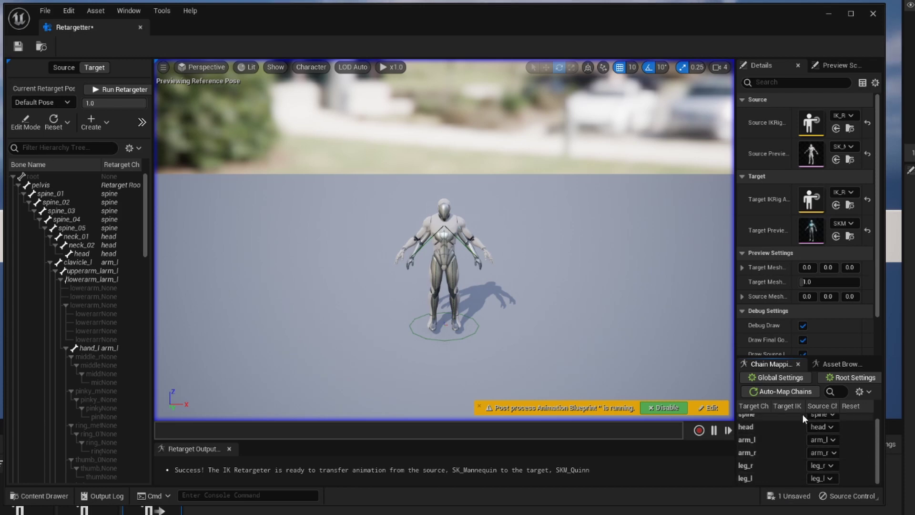
scroll(798, 458, "up", 1)
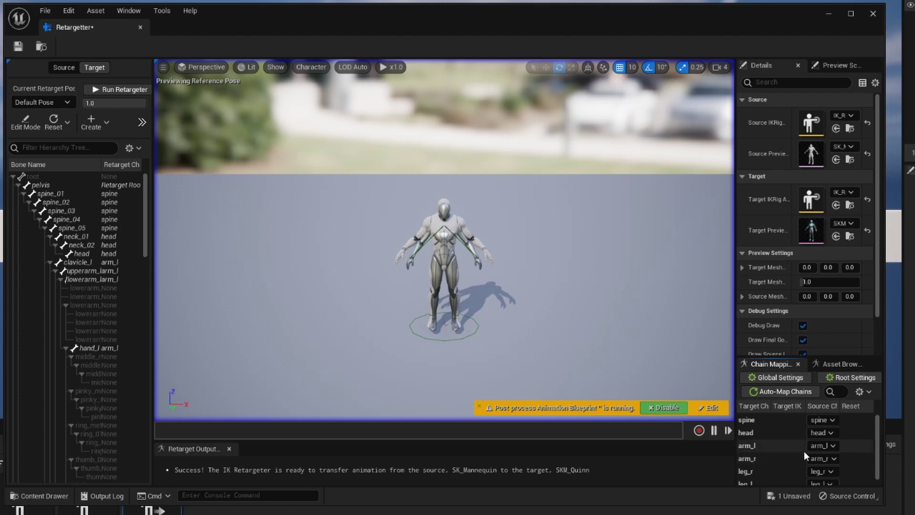
- Preview Crouch_Walk_Bwd_Rifle_Ironsights on the target from the Asset Browser, then select the first crouch idle
left_click(835, 365)
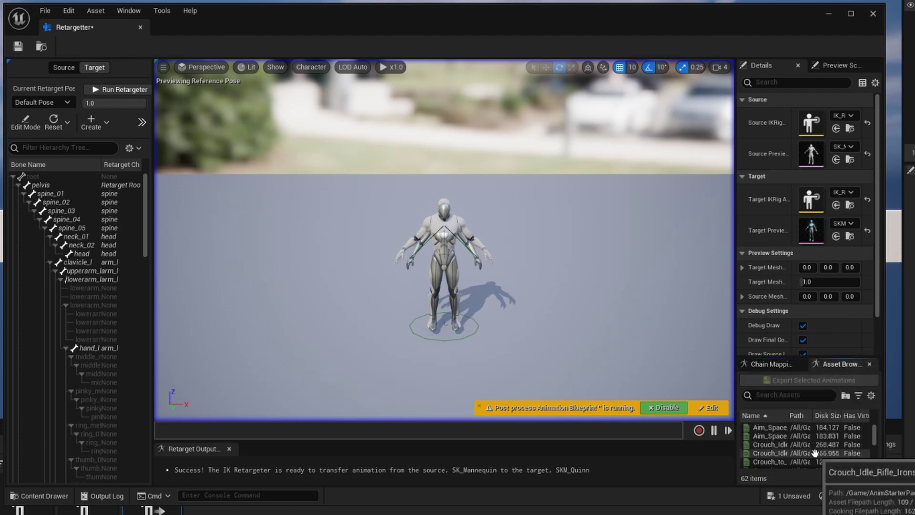
scroll(815, 450, "down", 2)
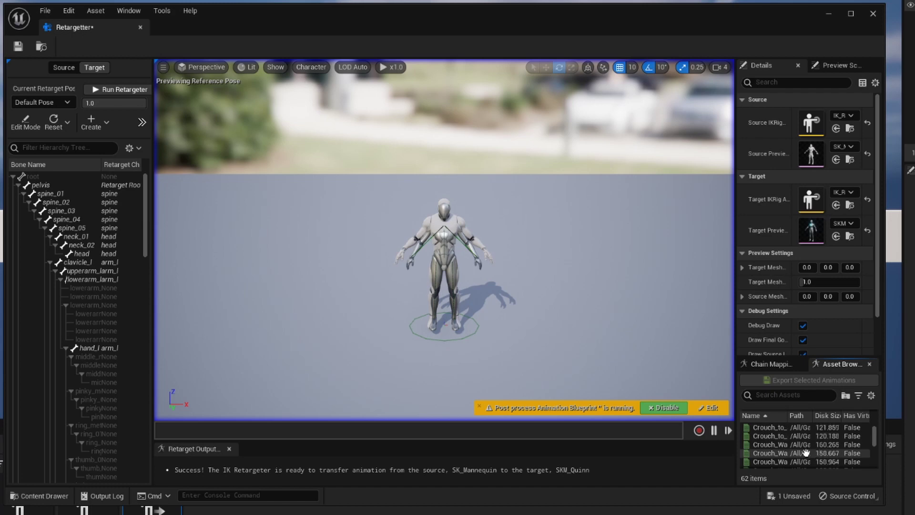
scroll(767, 454, "down", 2)
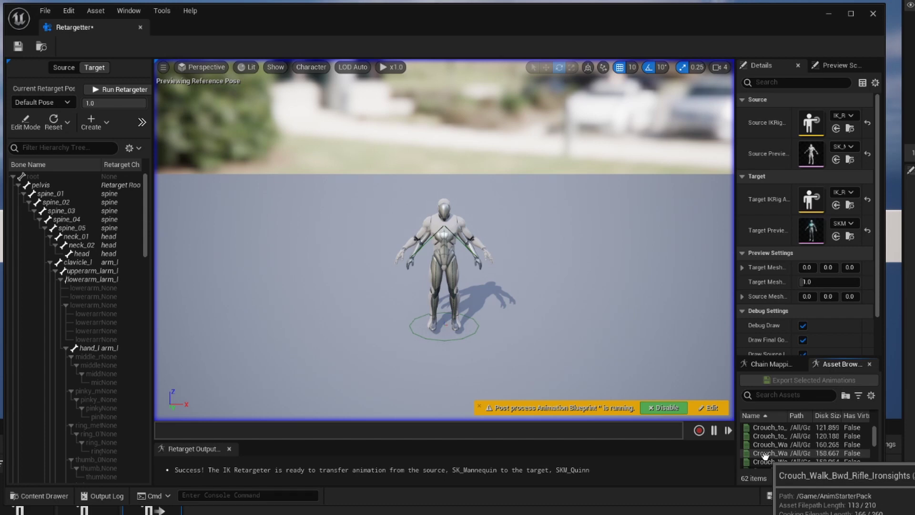
double_click(764, 453)
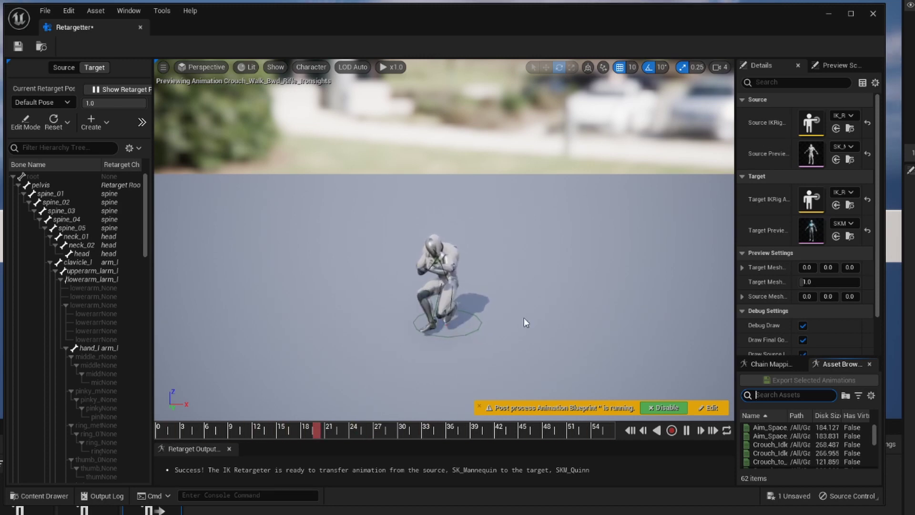
left_click(800, 445)
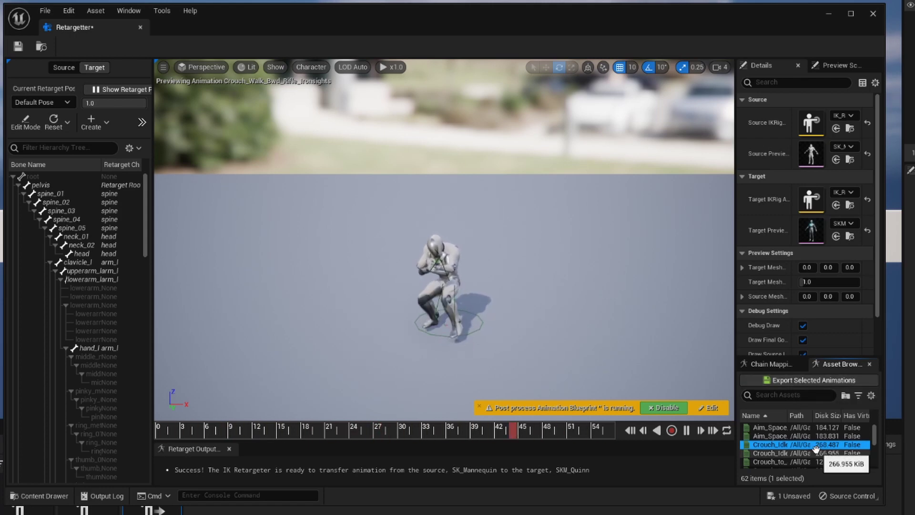
- Select all 62 animations and export them into a new Content/TargetAnims folder
key("ctrl+a")
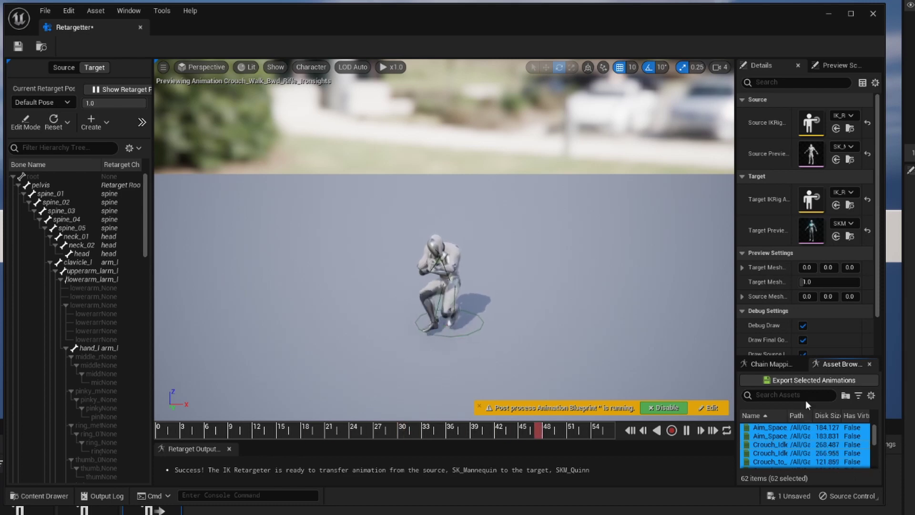
left_click(798, 382)
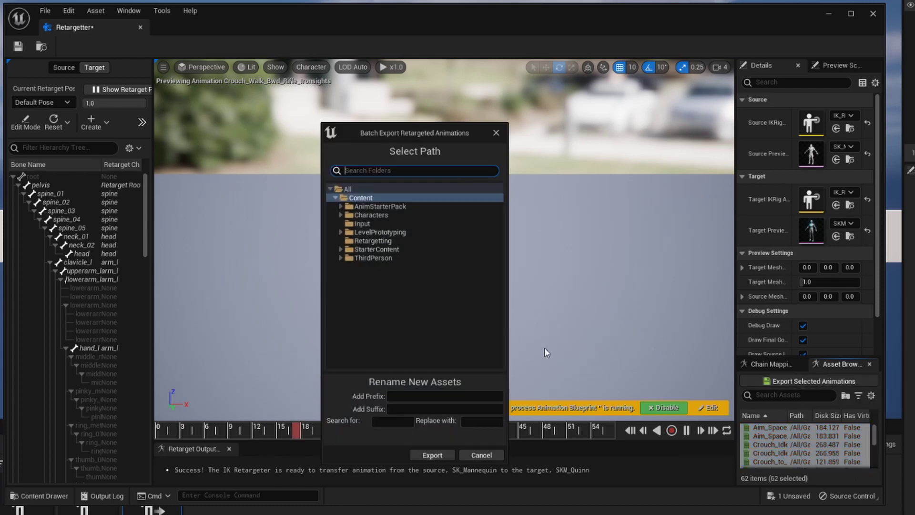
right_click(379, 196)
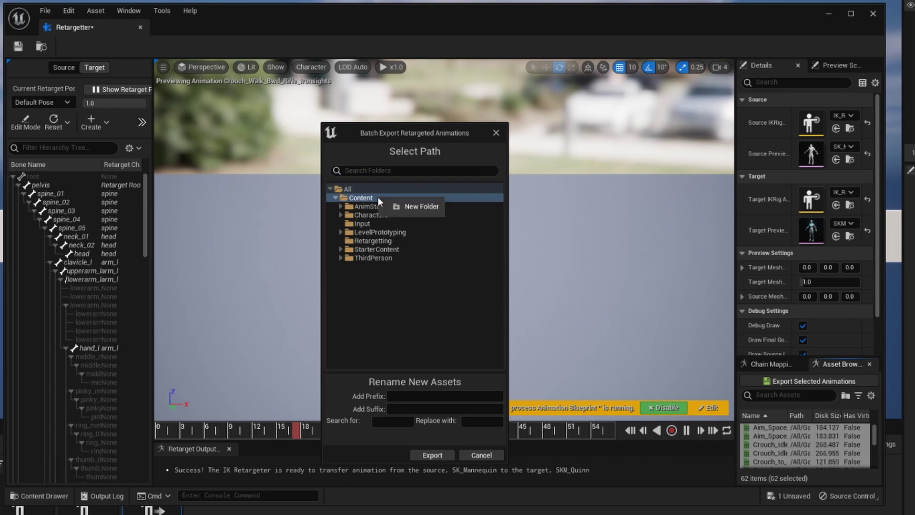
left_click(410, 205)
type("TargetAnims")
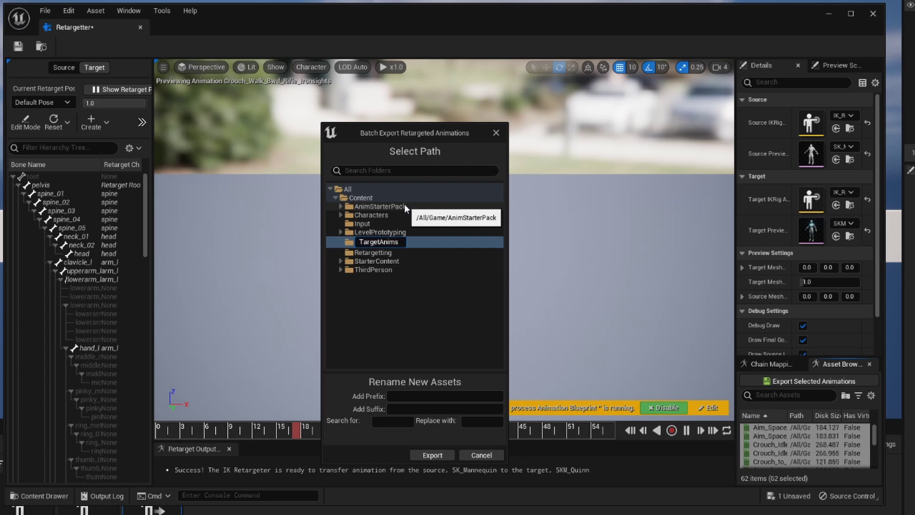
key("Return")
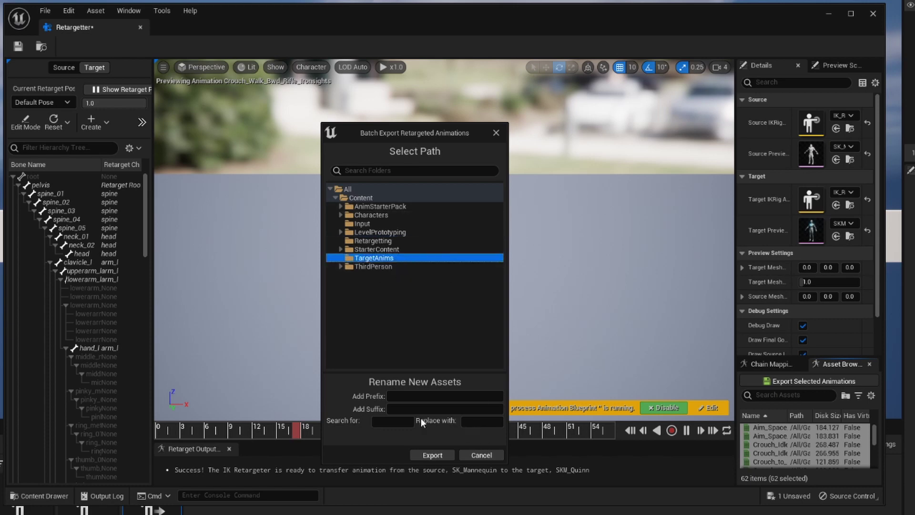
left_click(432, 454)
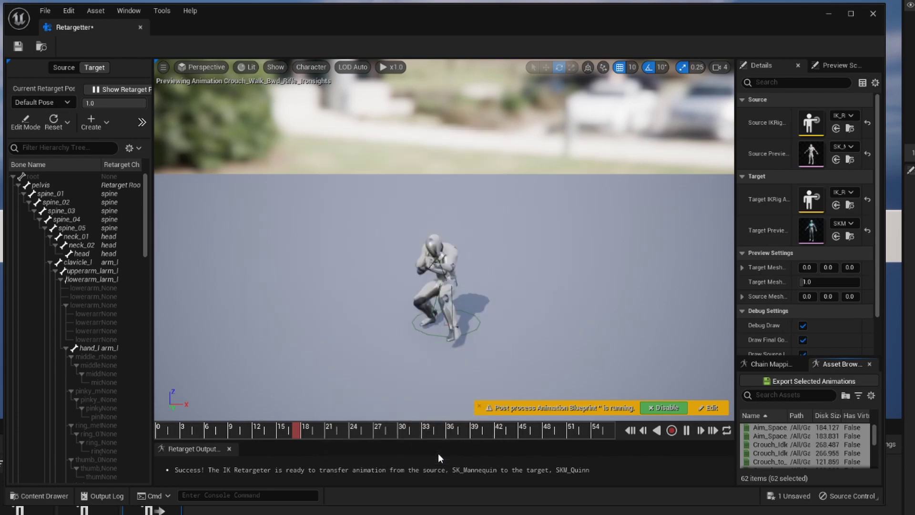
key("alt+Tab")
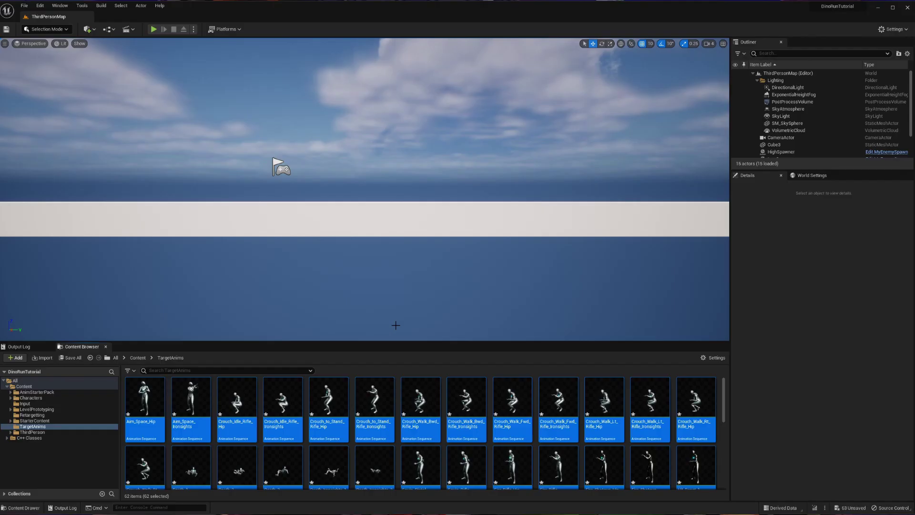